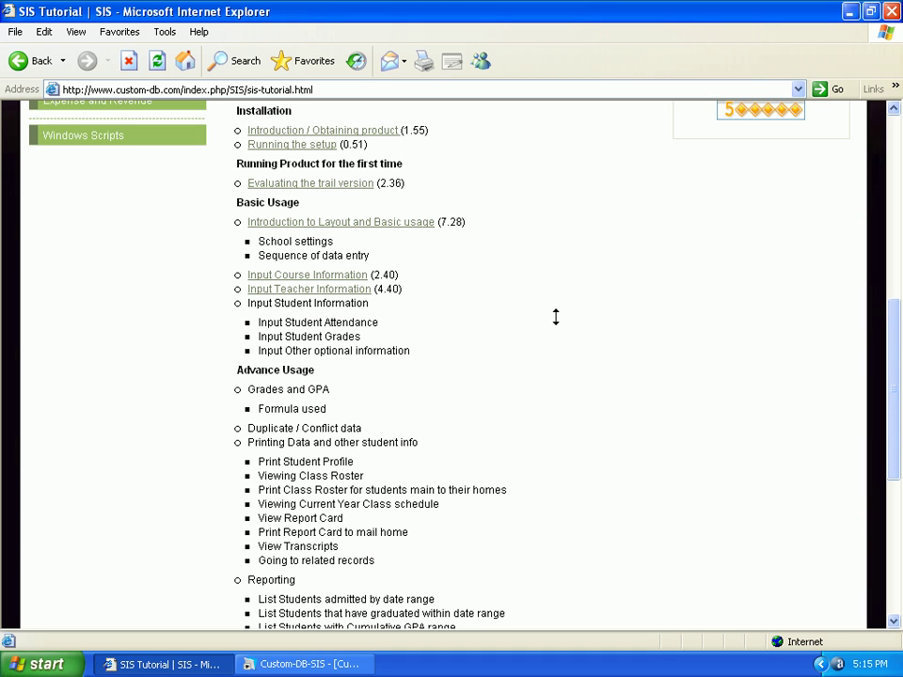
Switch to Custom-DB-SIS and look through the student record's Attendance, Grades, Health and Notes sections, ending on Main
{"action": "left_click", "coordinate": [849, 11]}
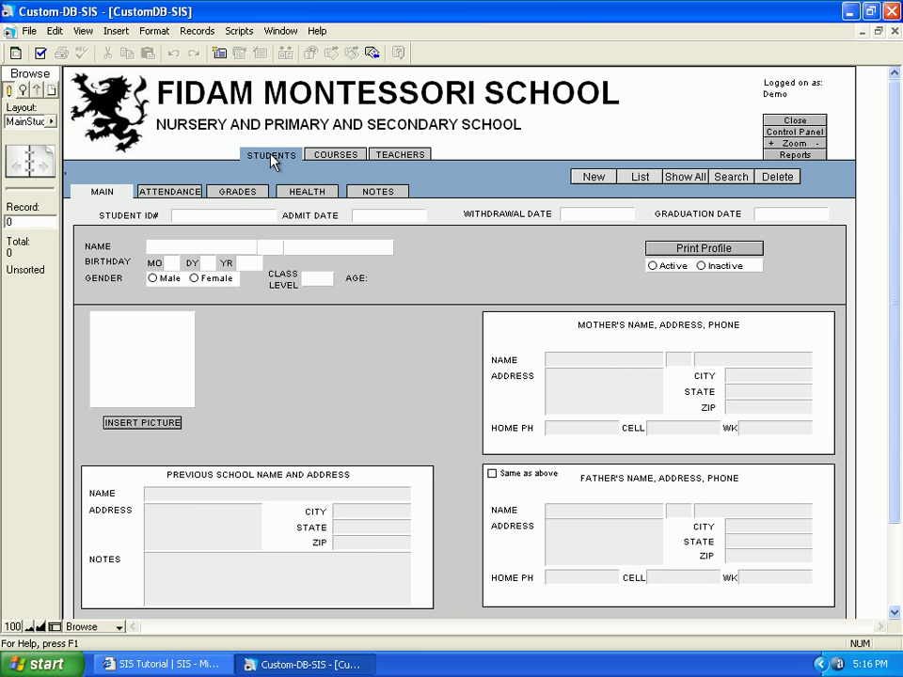
{"action": "left_click", "coordinate": [146, 195]}
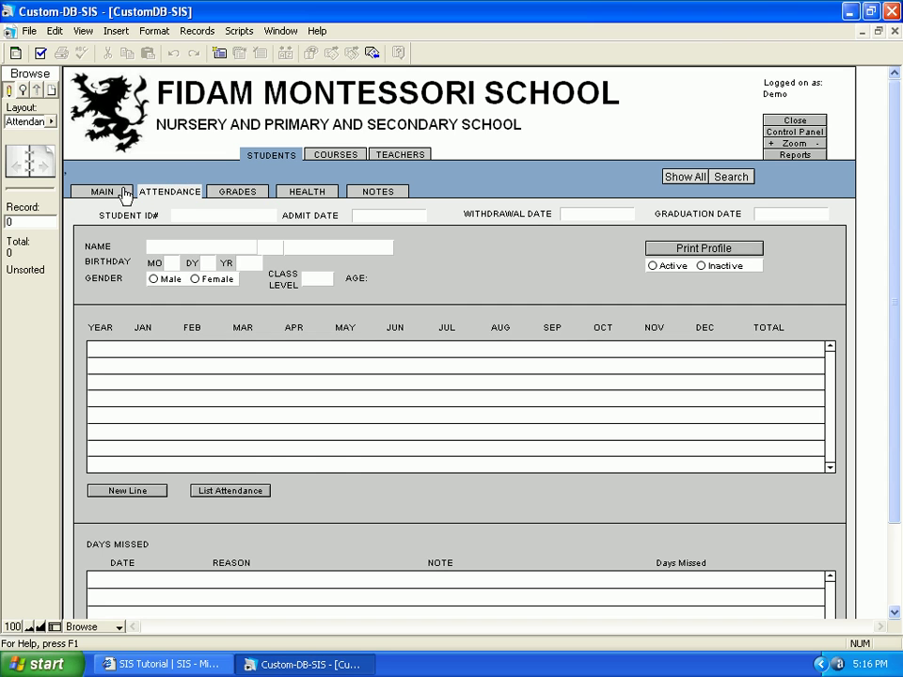
{"action": "left_click", "coordinate": [125, 192]}
{"action": "left_click", "coordinate": [199, 199]}
{"action": "left_click", "coordinate": [252, 197]}
{"action": "left_click", "coordinate": [319, 196]}
{"action": "left_click", "coordinate": [369, 193]}
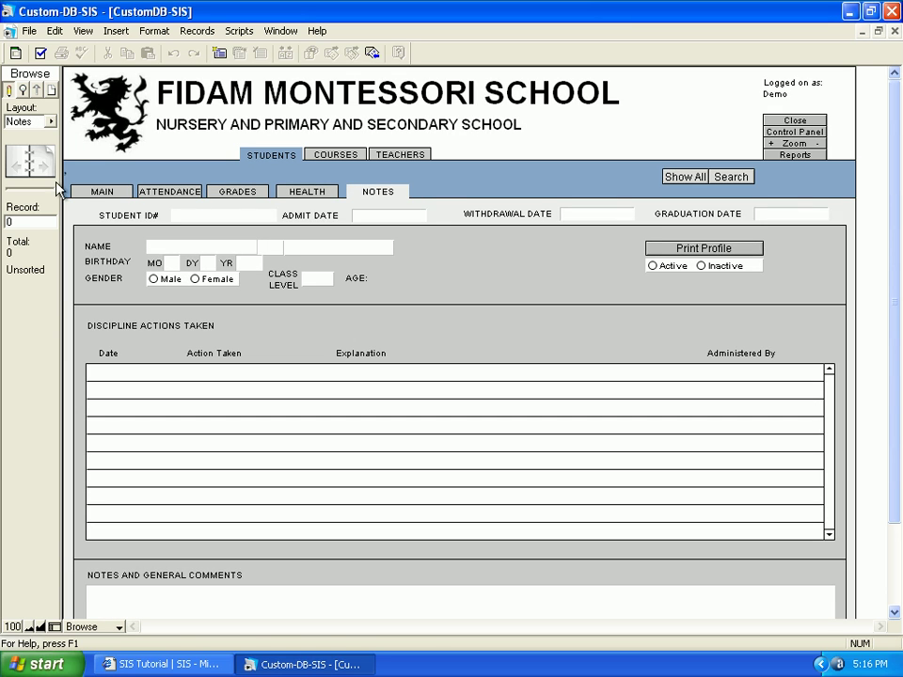
{"action": "left_click", "coordinate": [85, 196]}
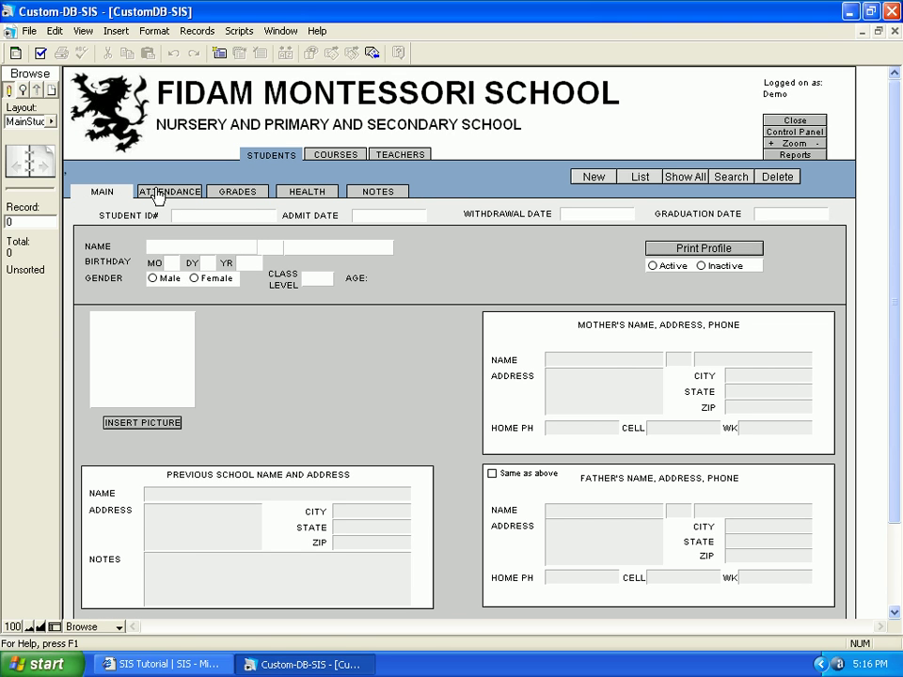
{"action": "left_click", "coordinate": [240, 200]}
{"action": "left_click", "coordinate": [175, 197]}
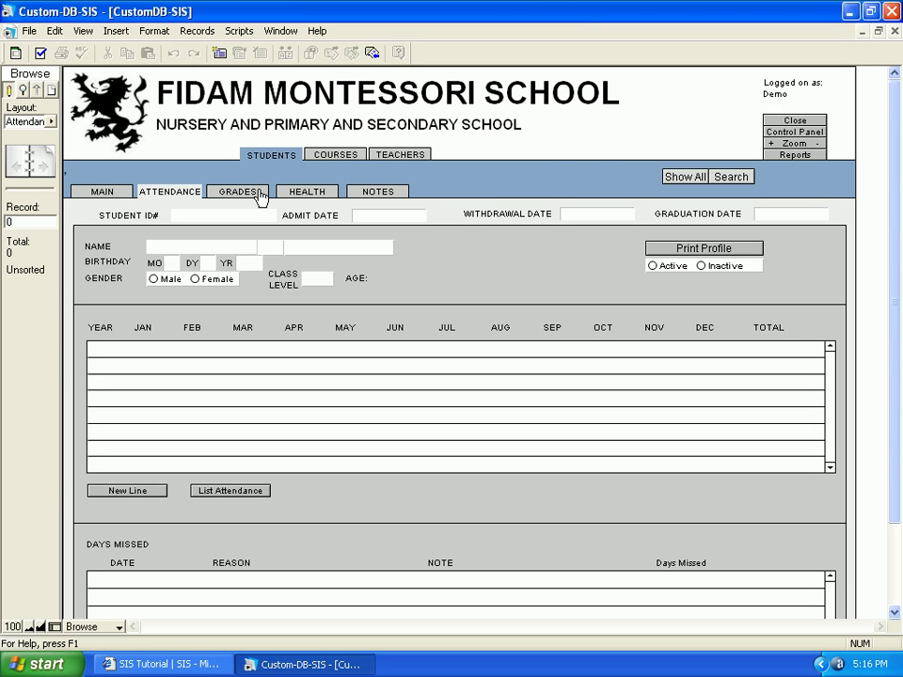
{"action": "left_click", "coordinate": [308, 192]}
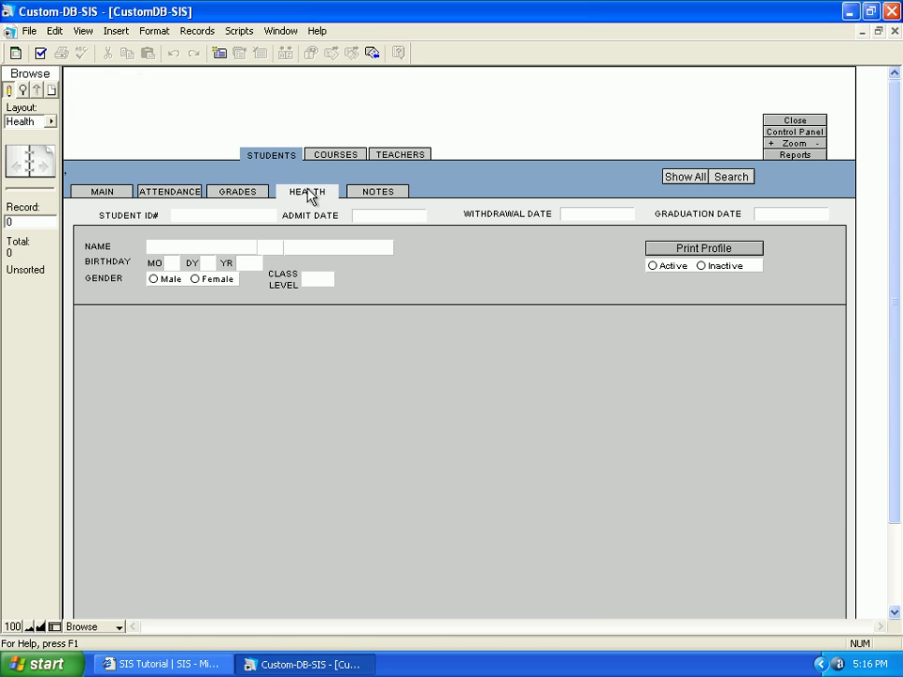
{"action": "left_click", "coordinate": [374, 194]}
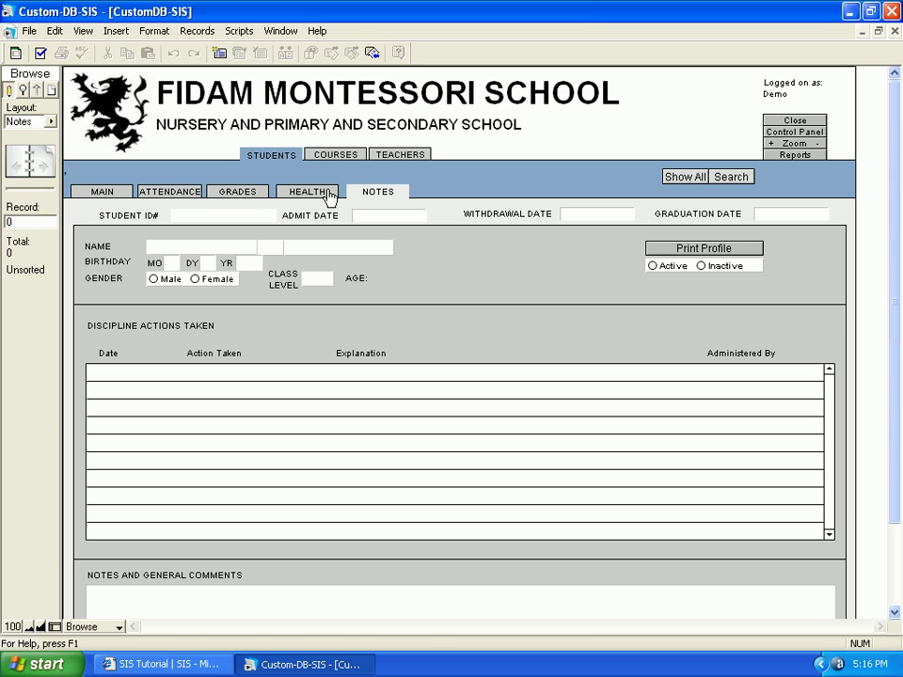
{"action": "left_click", "coordinate": [325, 193]}
{"action": "left_click", "coordinate": [115, 193]}
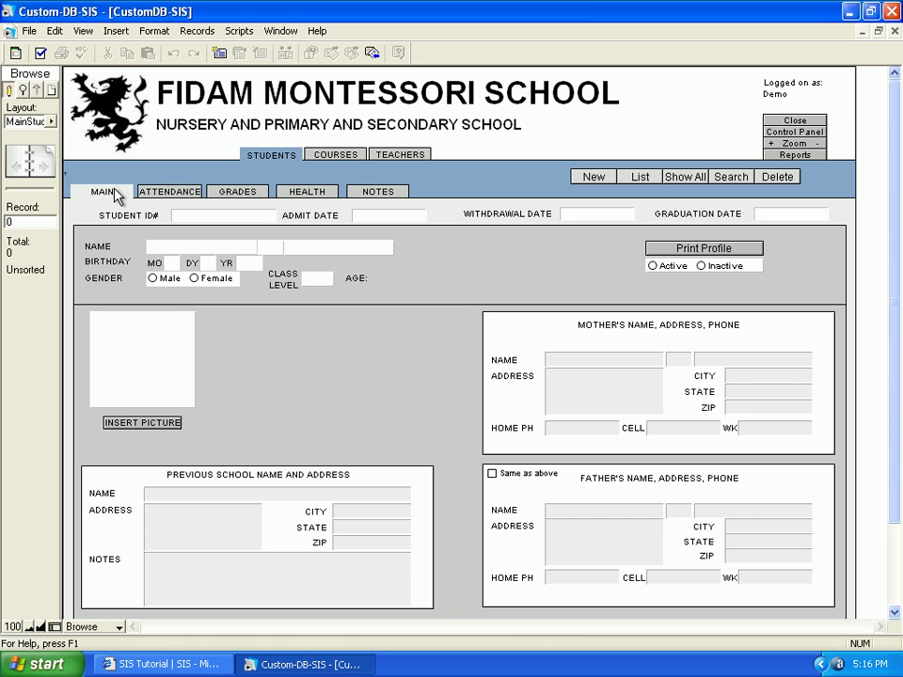
Create a new student record and enter the student's ID number
{"action": "left_click", "coordinate": [594, 177]}
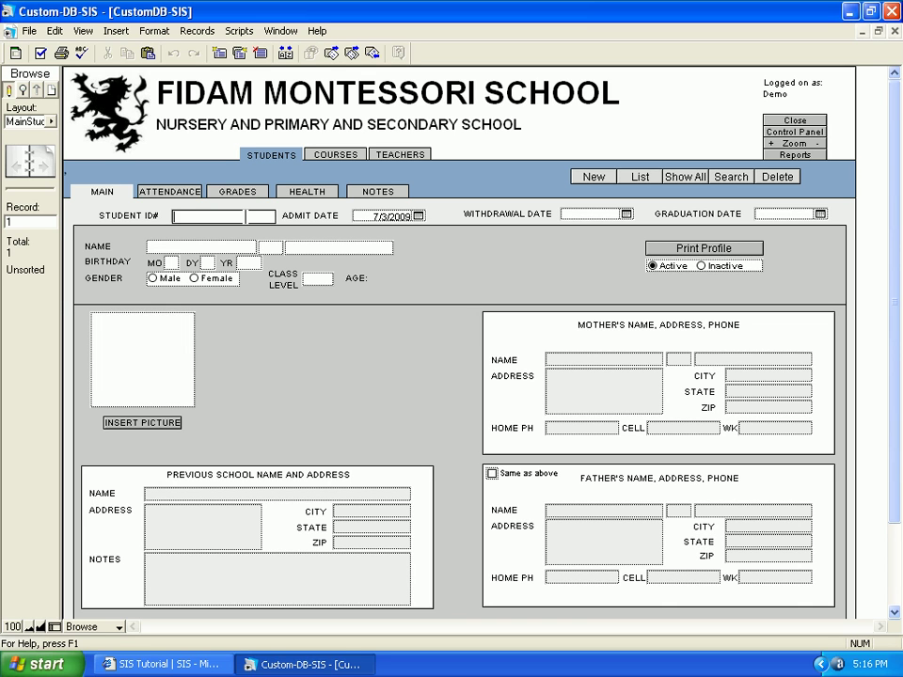
{"action": "type", "text": "232-32"}
{"action": "left_click", "coordinate": [417, 236]}
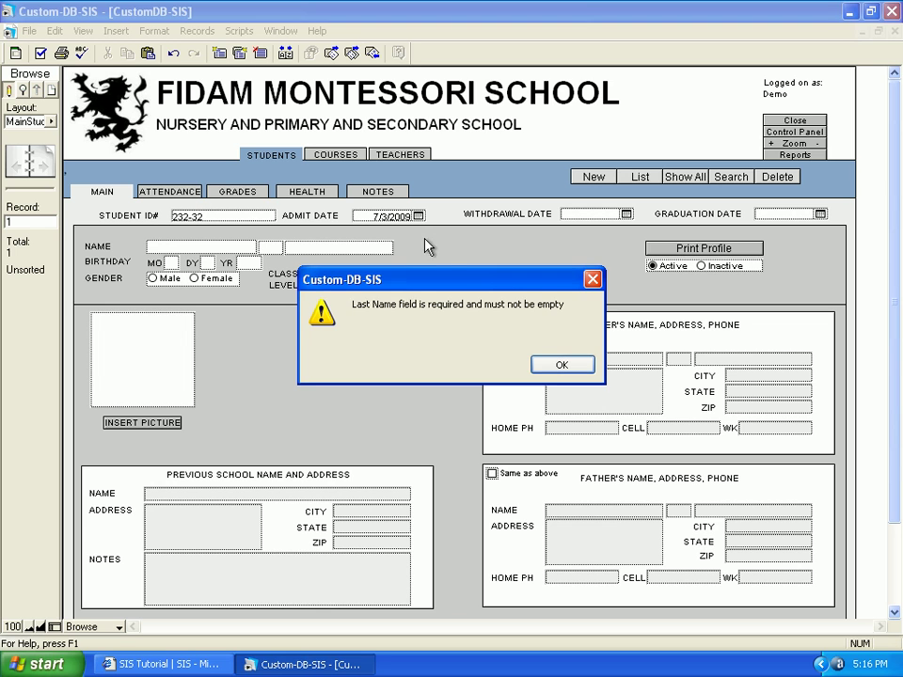
{"action": "left_click", "coordinate": [541, 367]}
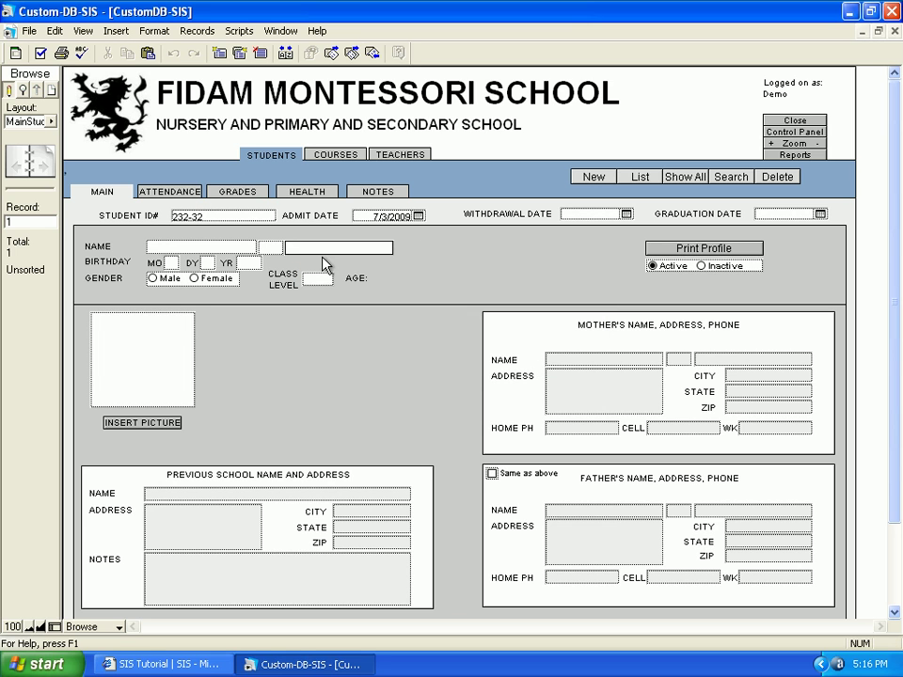
Enter the student's first and last name, leaving the middle initial blank
{"action": "left_click", "coordinate": [233, 246]}
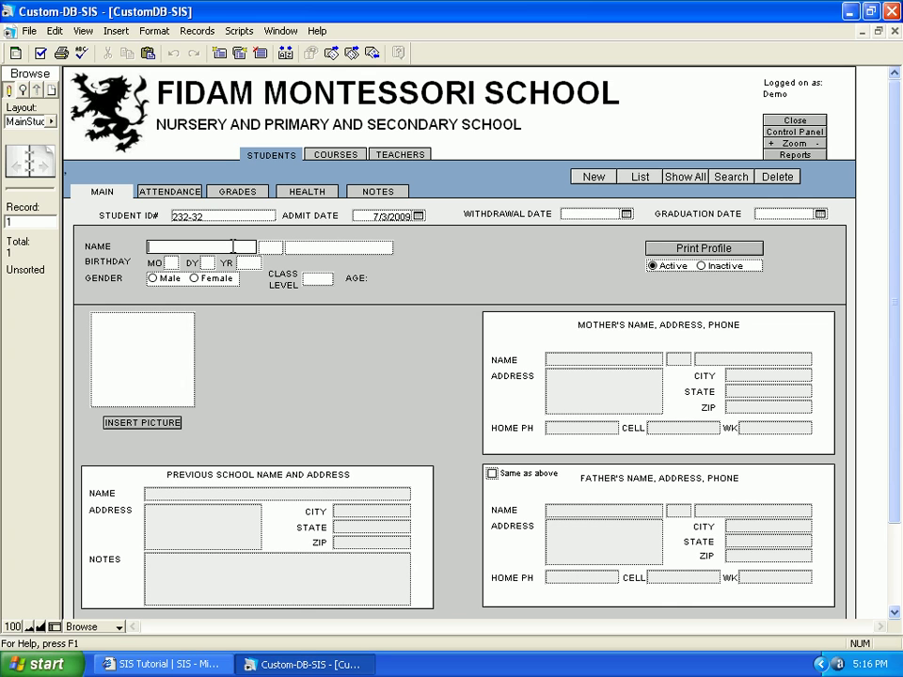
{"action": "type", "text": "Billy"}
{"action": "key", "text": "Tab"}
{"action": "key", "text": "Tab"}
{"action": "type", "text": "Bo"}
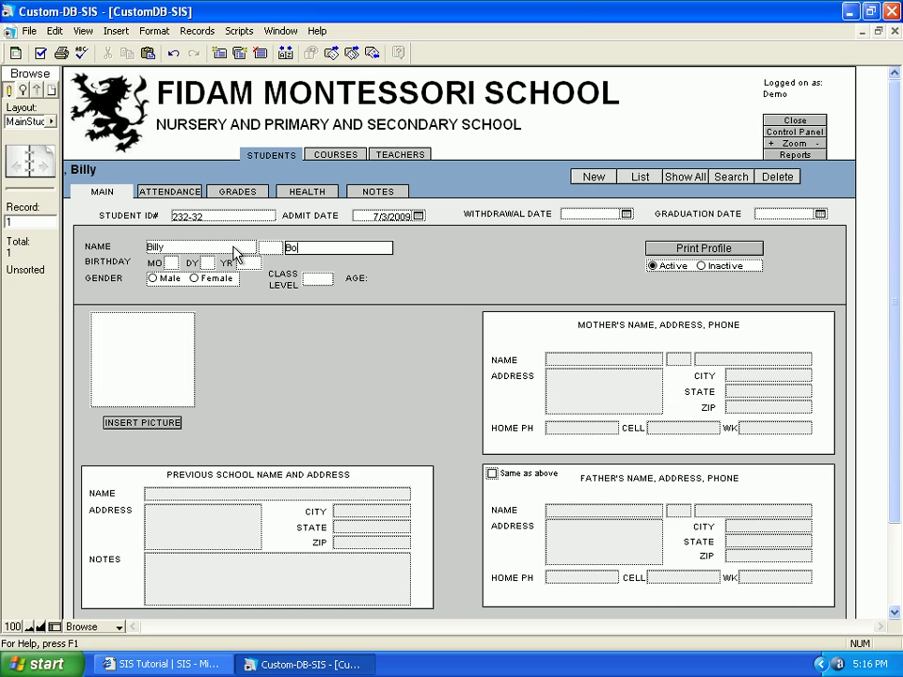
{"action": "type", "text": "b"}
{"action": "key", "text": "Tab"}
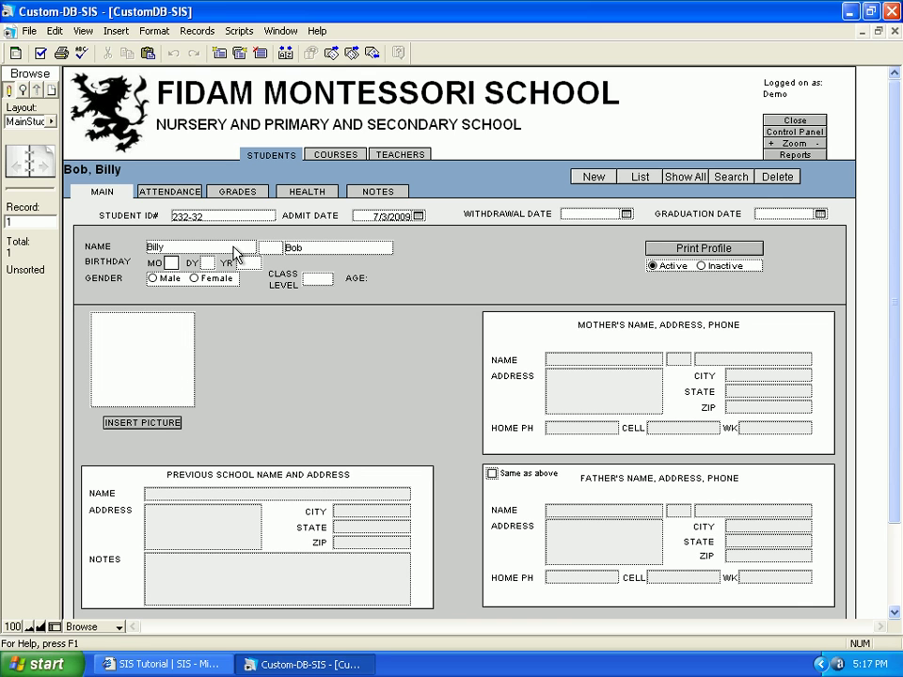
Fill in the month, day and year of the student's birthday
{"action": "type", "text": "4"}
{"action": "key", "text": "Tab"}
{"action": "type", "text": "4"}
{"action": "key", "text": "Tab"}
{"action": "type", "text": "1980"}
{"action": "key", "text": "Tab"}
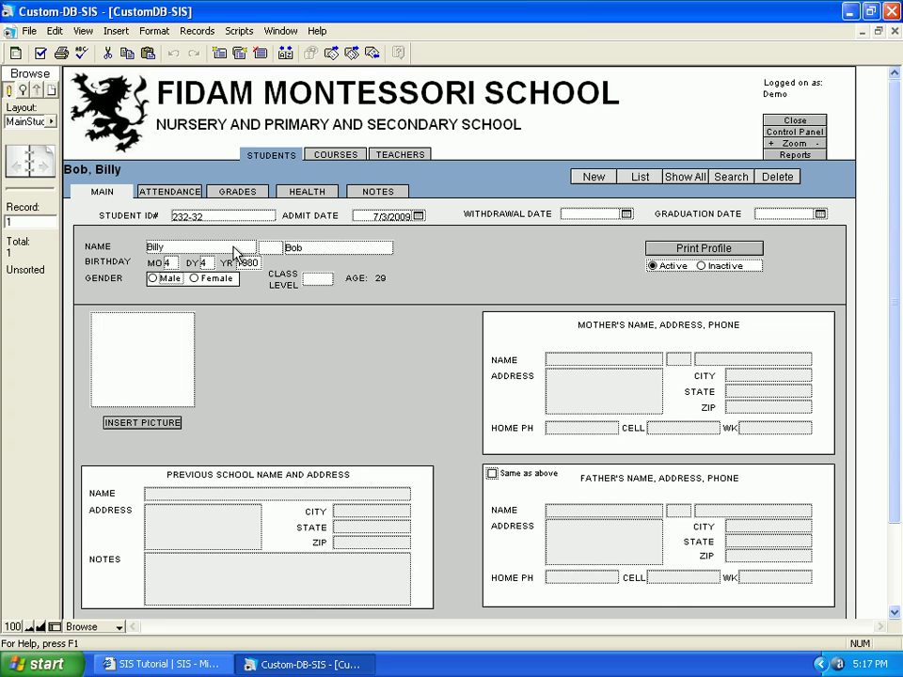
Set the student's gender to Male and the class level to 6th
{"action": "key", "text": "space"}
{"action": "key", "text": "Tab"}
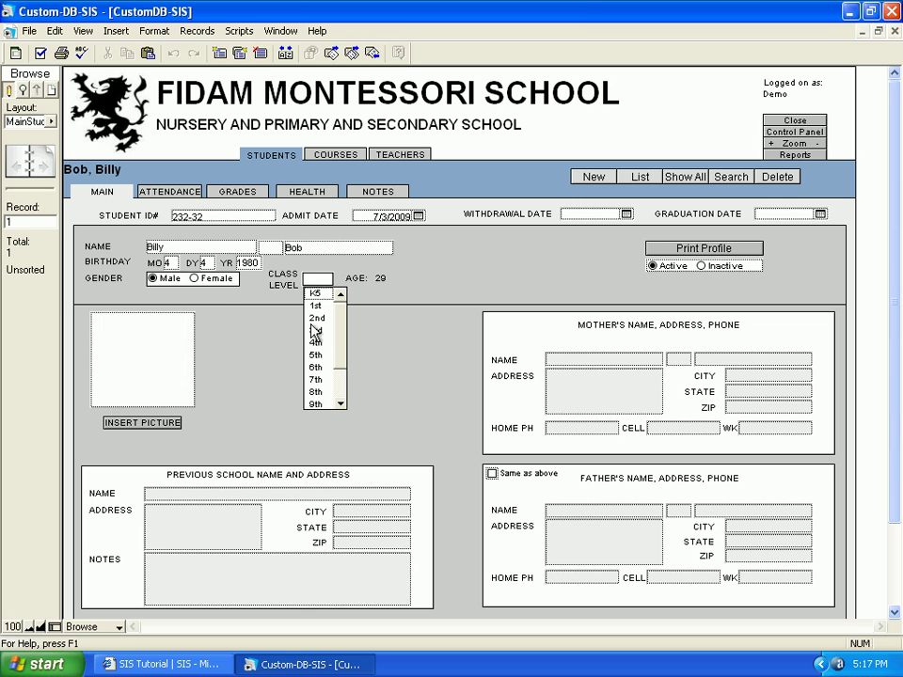
{"action": "left_click", "coordinate": [317, 367]}
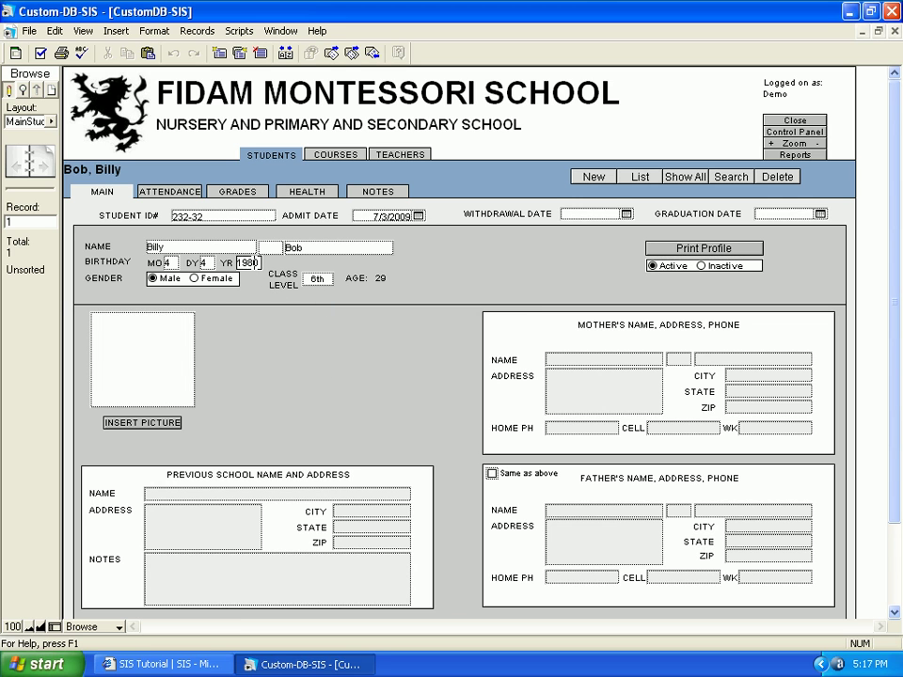
Correct the student's birth year to one suited to a school-age child and commit the record
{"action": "left_click_drag", "start_coordinate": [250, 263], "coordinate": [256, 262]}
{"action": "type", "text": "9"}
{"action": "left_click", "coordinate": [369, 379]}
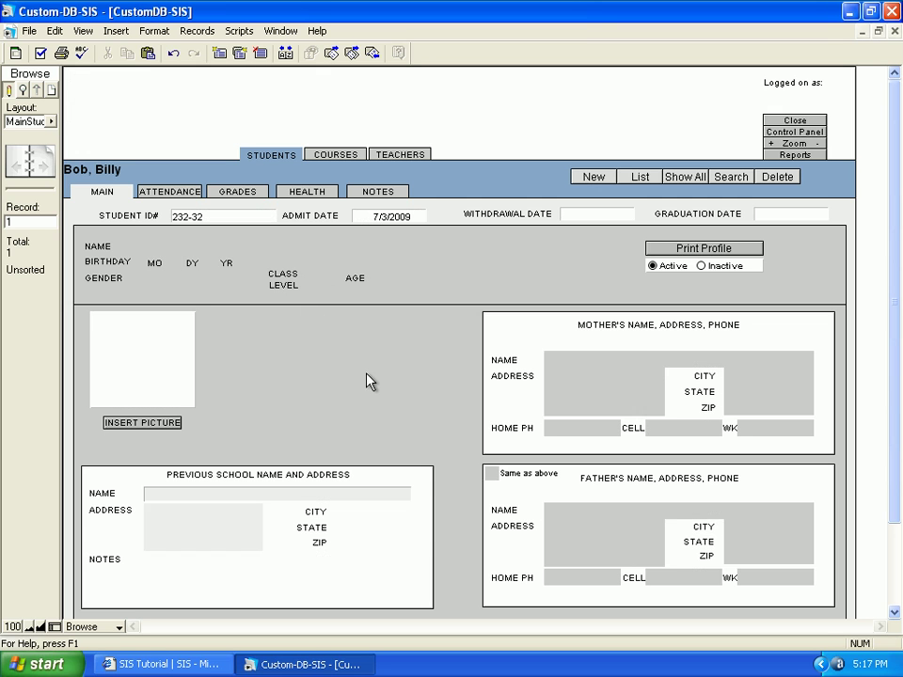
{"action": "left_click_drag", "start_coordinate": [254, 263], "coordinate": [222, 266]}
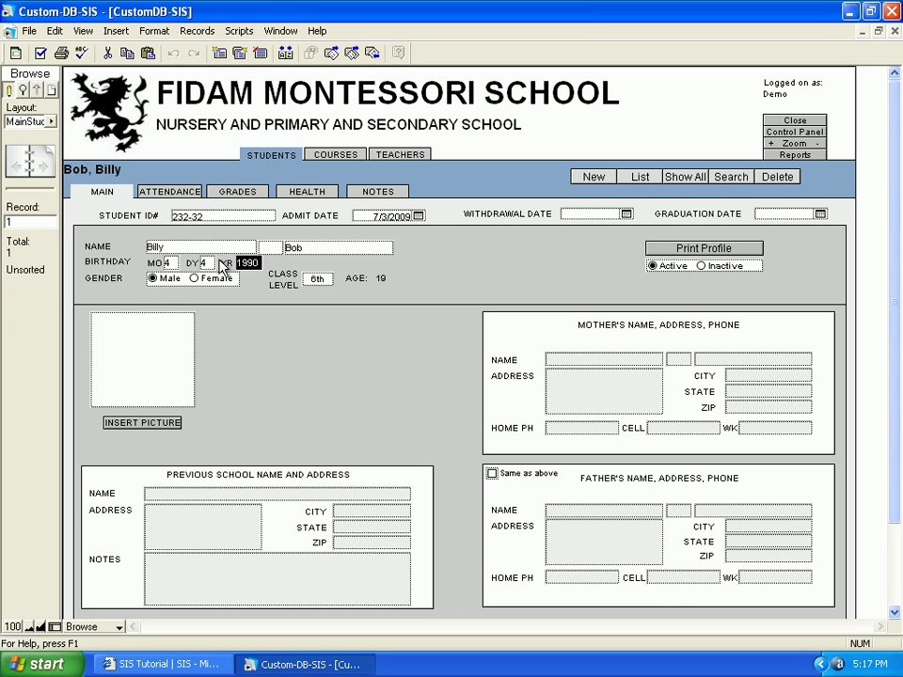
{"action": "type", "text": "200"}
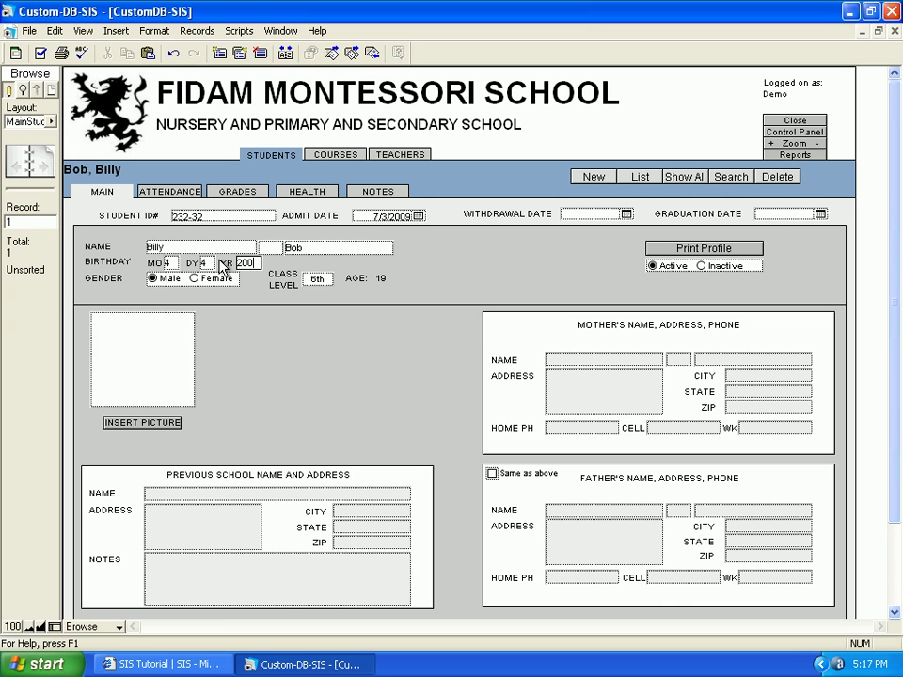
{"action": "type", "text": "1"}
{"action": "key", "text": "Tab"}
{"action": "left_click", "coordinate": [269, 343]}
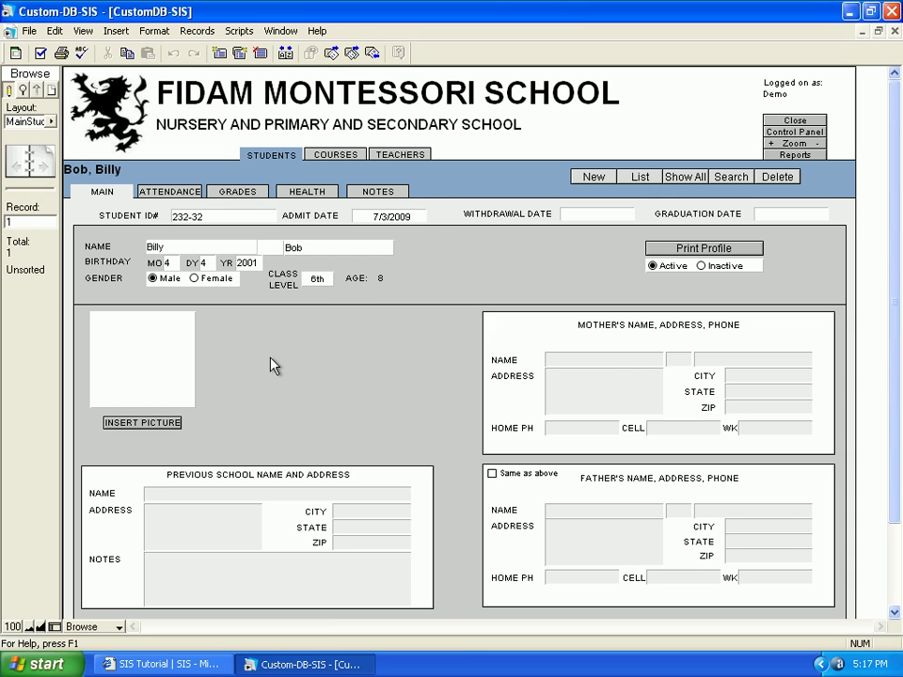
Insert the picture EMPID2 from the My Pictures folder as the student's photo
{"action": "left_click", "coordinate": [147, 425]}
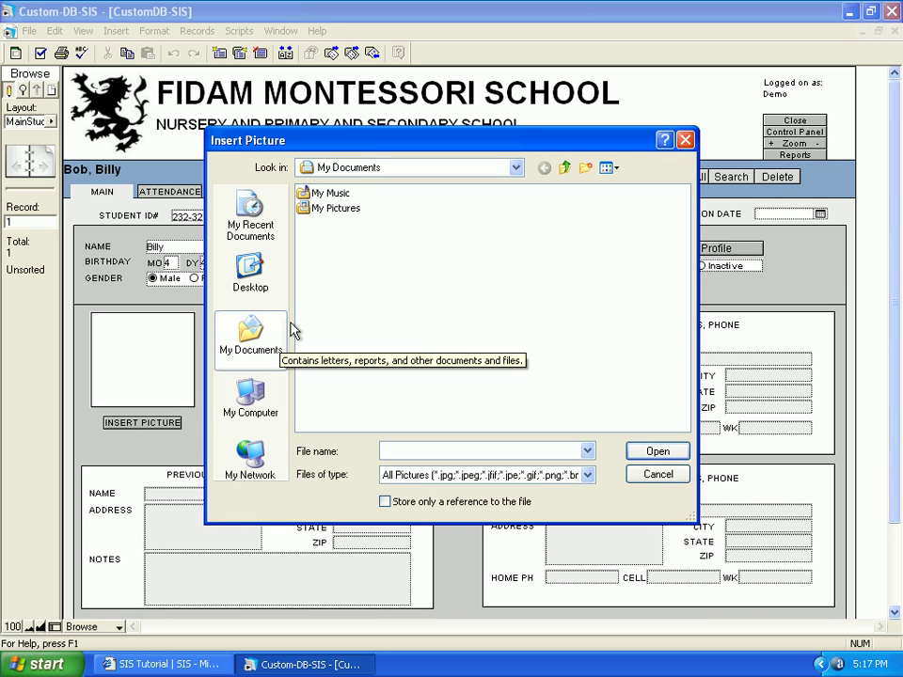
{"action": "double_click", "coordinate": [339, 209]}
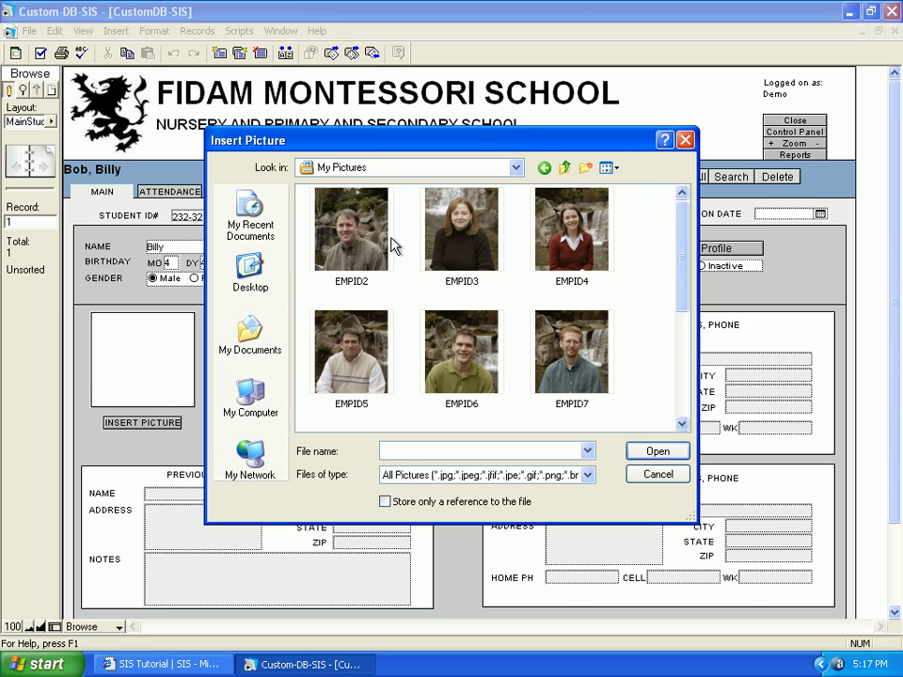
{"action": "left_click", "coordinate": [372, 249]}
{"action": "left_click", "coordinate": [656, 451]}
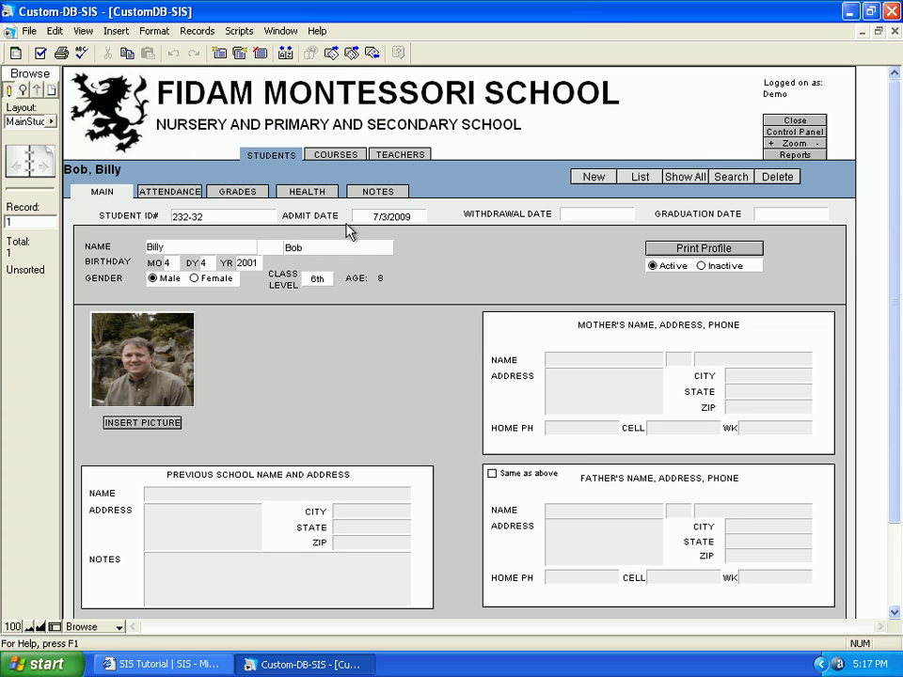
Try to change the student's admit date to 7/1/2009 with the calendar picker
{"action": "left_click", "coordinate": [397, 217]}
{"action": "left_click", "coordinate": [418, 218]}
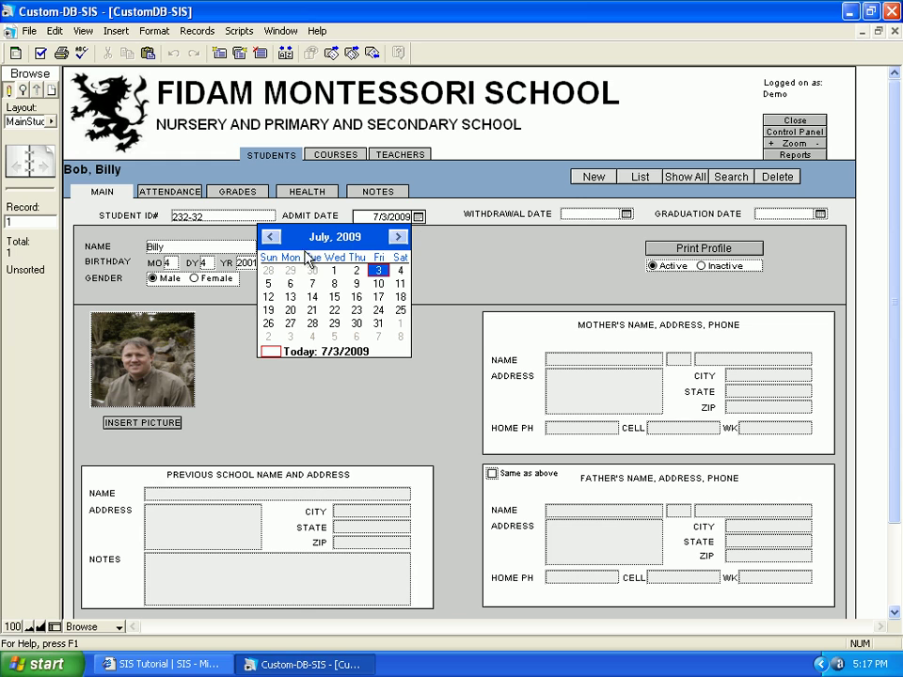
{"action": "left_click", "coordinate": [334, 270]}
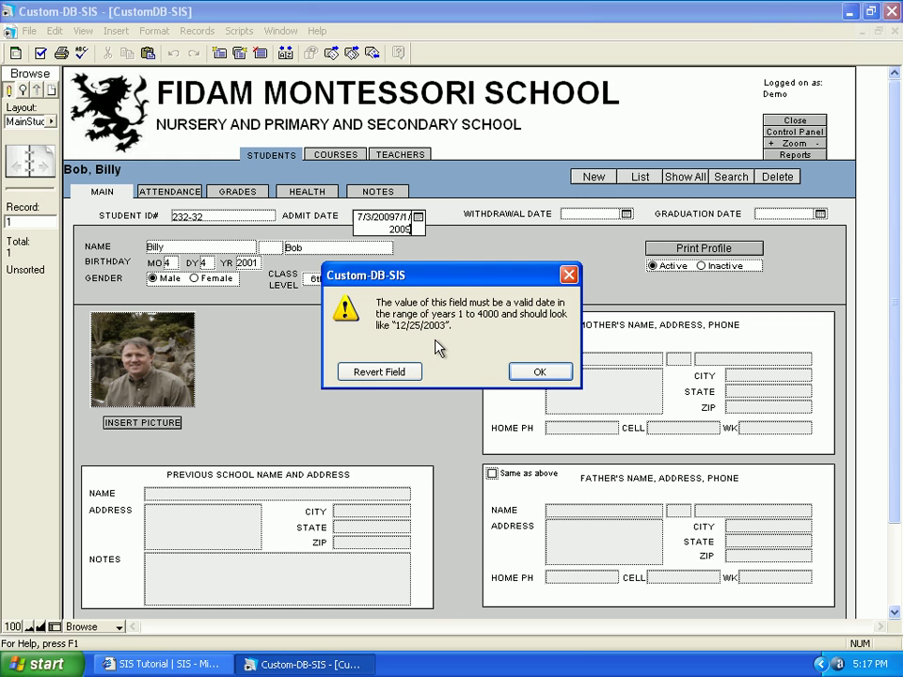
{"action": "left_click", "coordinate": [535, 372]}
{"action": "left_click", "coordinate": [418, 217]}
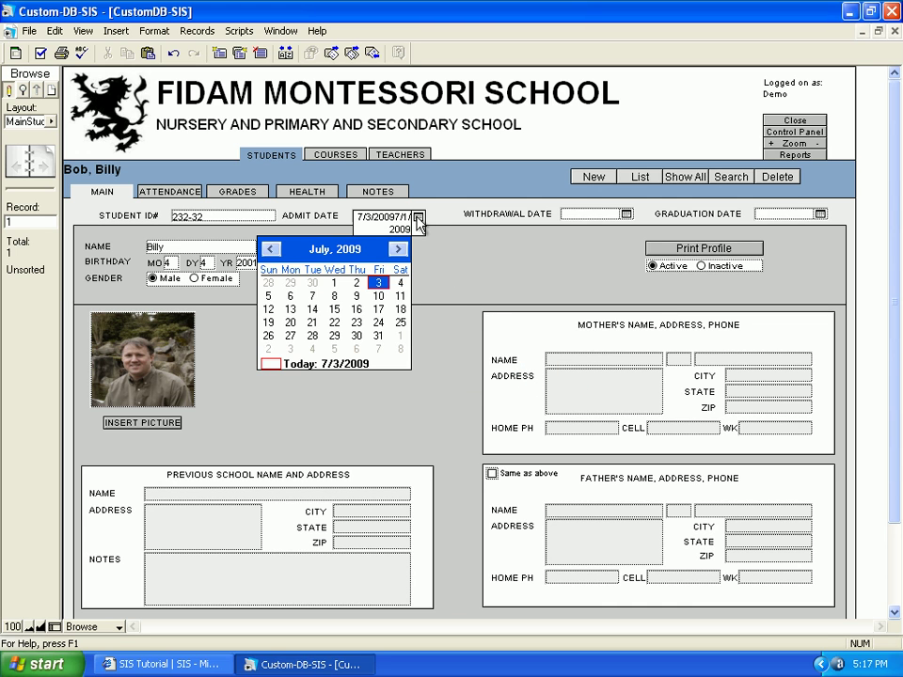
{"action": "left_click", "coordinate": [335, 285]}
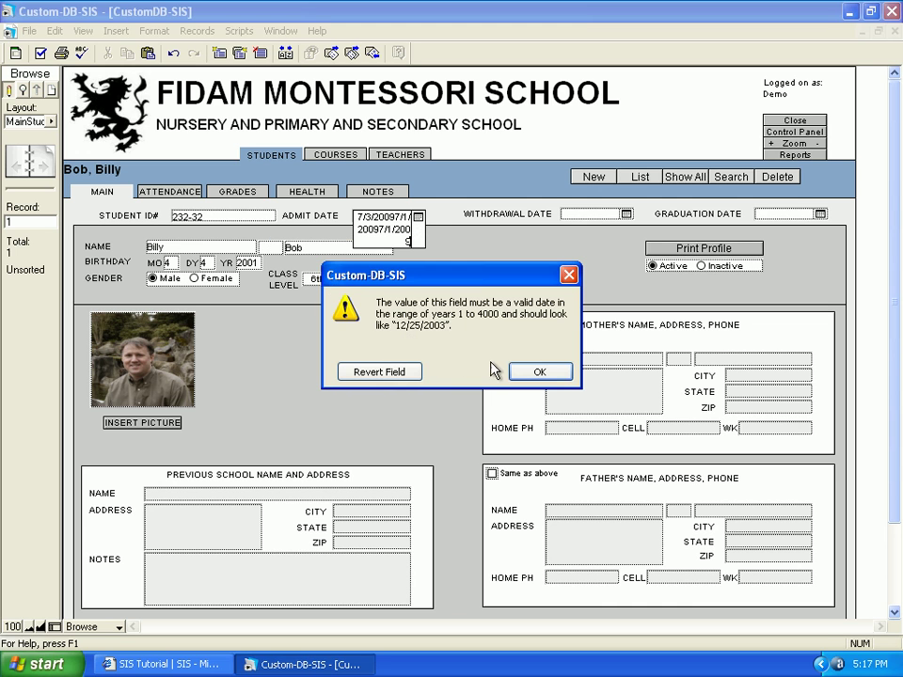
{"action": "left_click", "coordinate": [527, 372]}
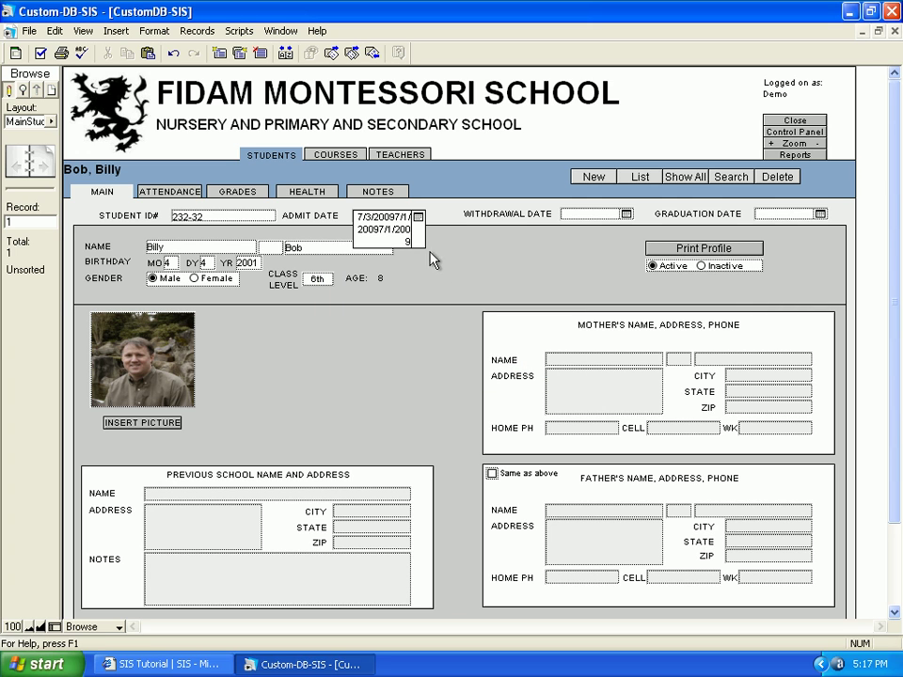
Clear the invalid text from the admit date and pick 7/1/2009 from the calendar
{"action": "left_click_drag", "start_coordinate": [409, 228], "coordinate": [343, 214]}
{"action": "key", "text": "BackSpace"}
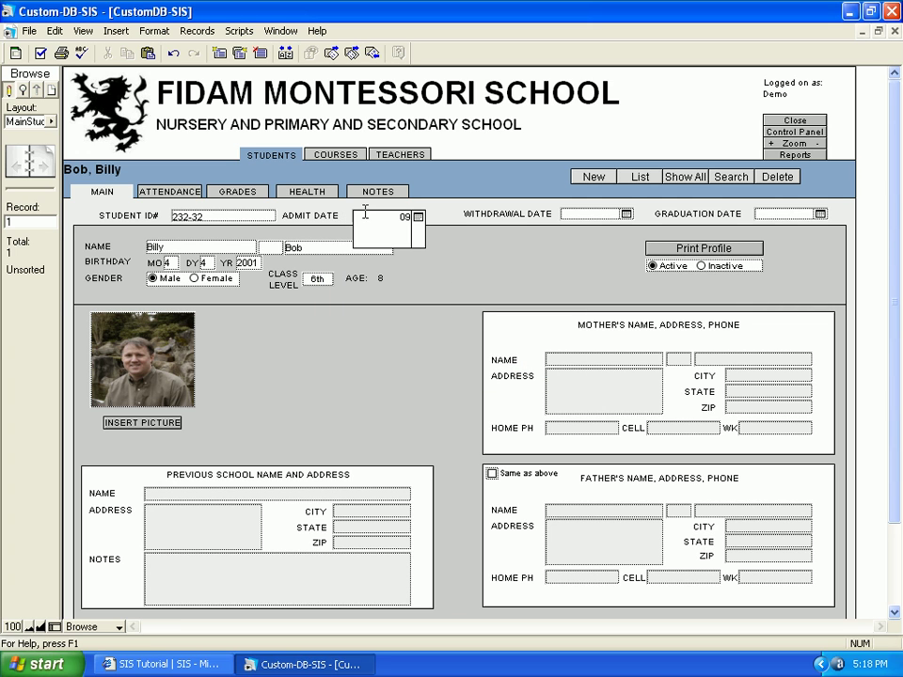
{"action": "left_click", "coordinate": [419, 218]}
{"action": "left_click", "coordinate": [335, 296]}
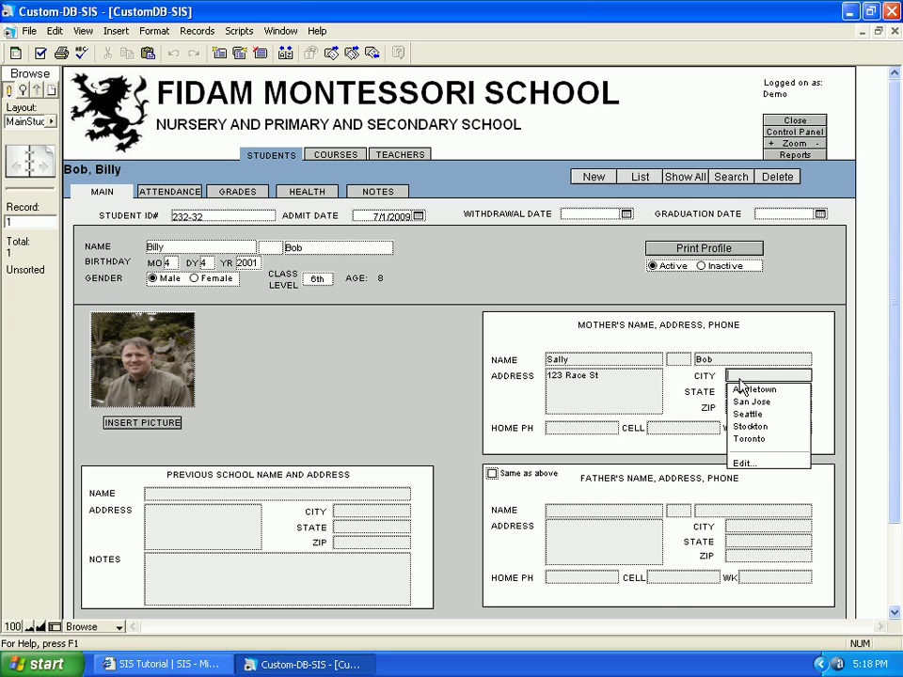
Add Zimbawe after Toronto in the CityList value list used by the mother's city field
{"action": "left_click", "coordinate": [751, 466]}
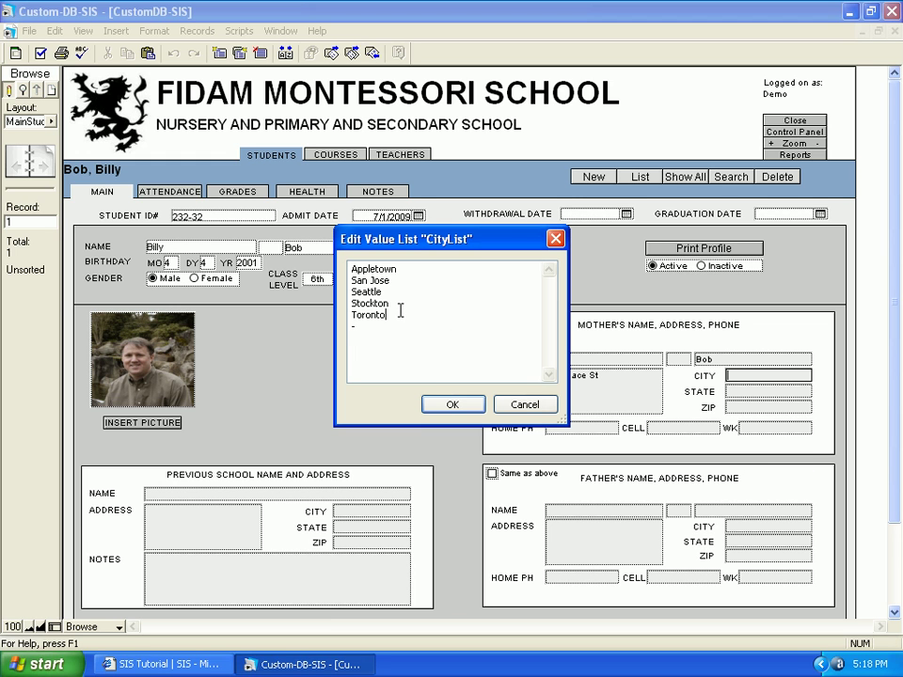
{"action": "key", "text": "Return"}
{"action": "type", "text": "Zimbawe"}
{"action": "left_click", "coordinate": [452, 406]}
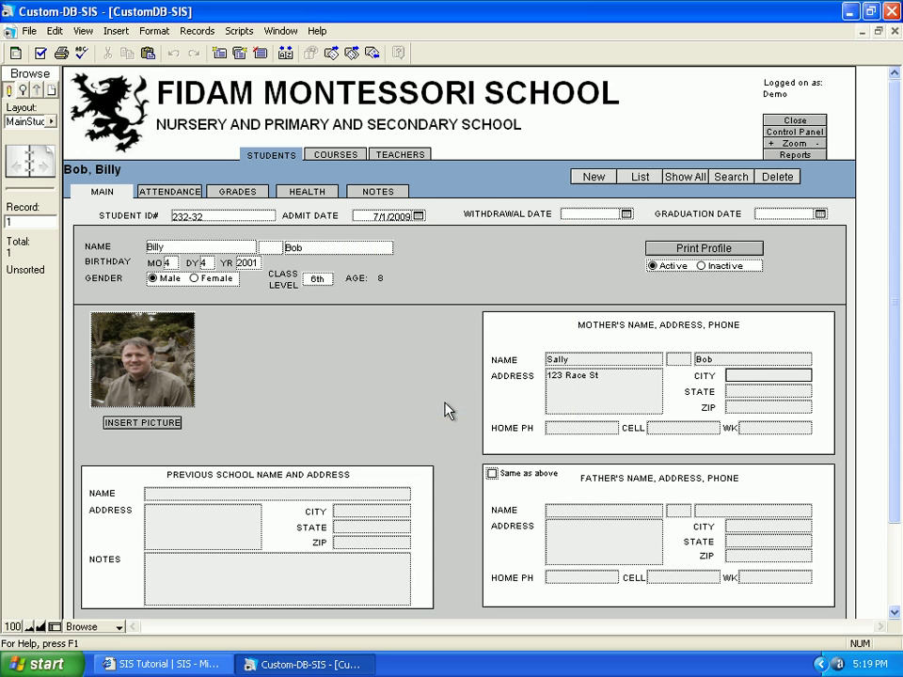
Set the city in the mother's address to Zimbawe and proceed to the state field
{"action": "left_click", "coordinate": [754, 362]}
{"action": "left_click", "coordinate": [754, 377]}
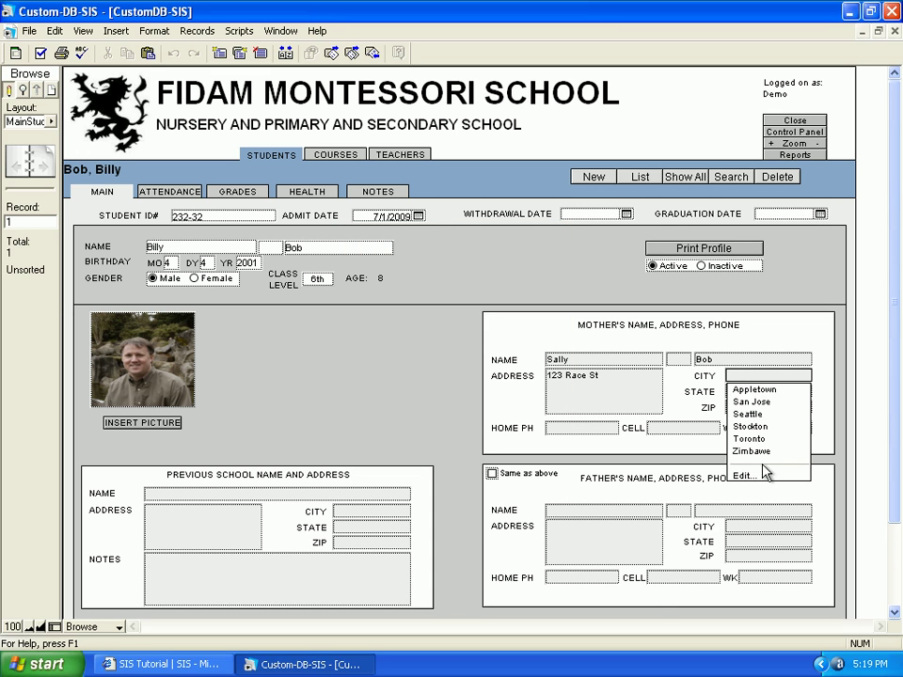
{"action": "left_click", "coordinate": [764, 454]}
{"action": "key", "text": "Tab"}
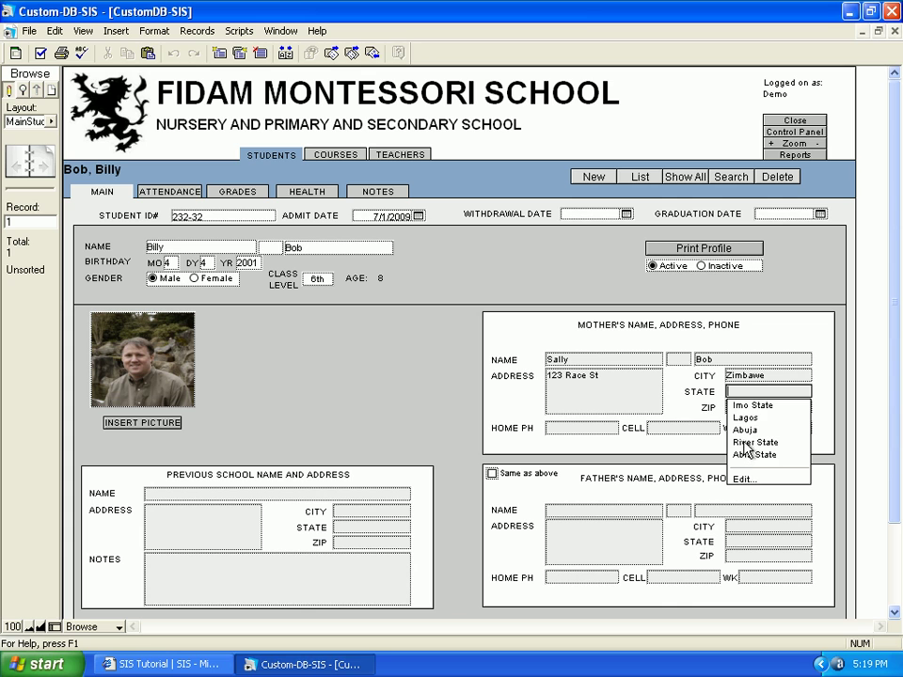
Set the state in the mother's address to River State and enter her home, cell and work phone numbers
{"action": "left_click", "coordinate": [744, 443]}
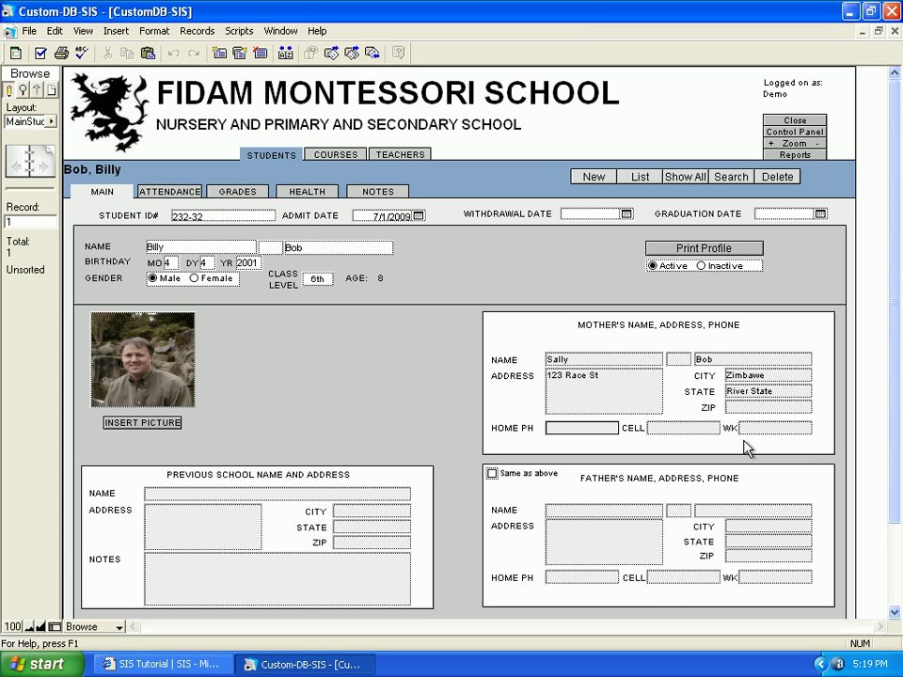
{"action": "type", "text": "2343423"}
{"action": "left_click", "coordinate": [676, 429]}
{"action": "type", "text": "432234"}
{"action": "left_click", "coordinate": [757, 428]}
{"action": "type", "text": "4234243"}
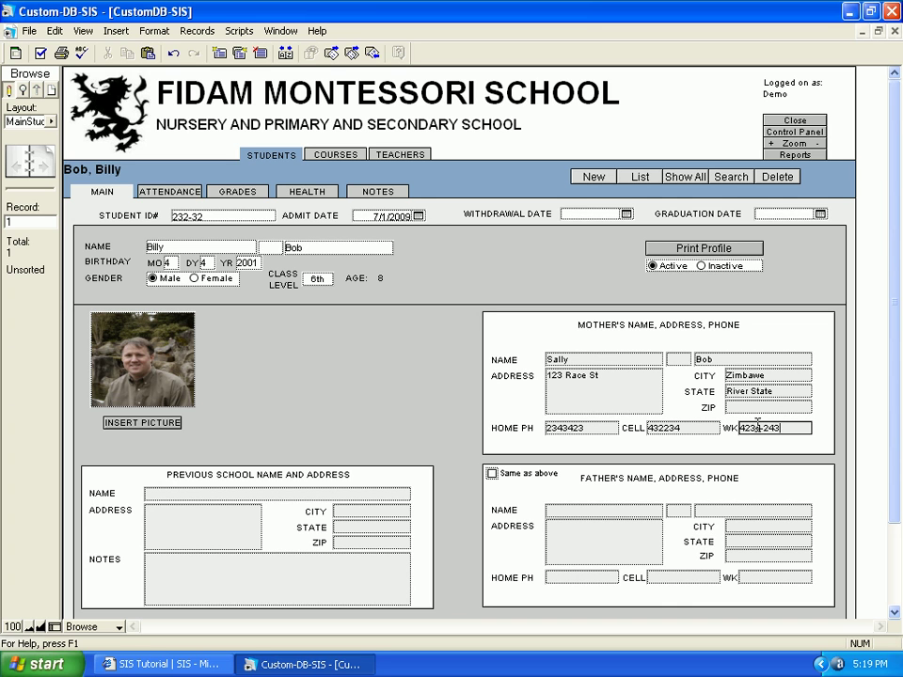
{"action": "left_click", "coordinate": [615, 492]}
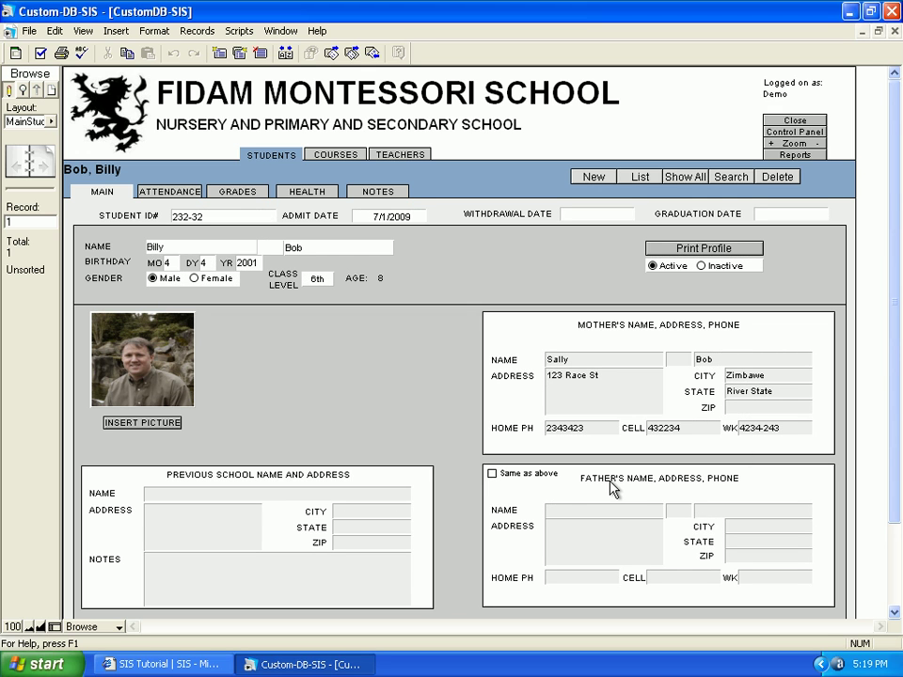
Enter the mother's ZIP code and copy her complete address to the father's section with the Same as above option
{"action": "left_click", "coordinate": [492, 475]}
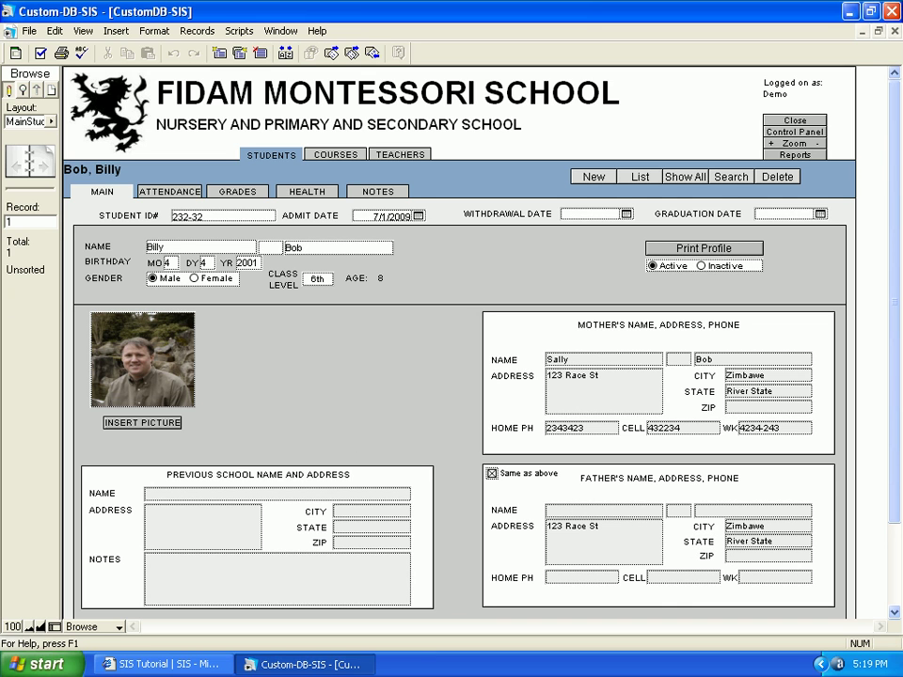
{"action": "left_click", "coordinate": [740, 407]}
{"action": "type", "text": "84322"}
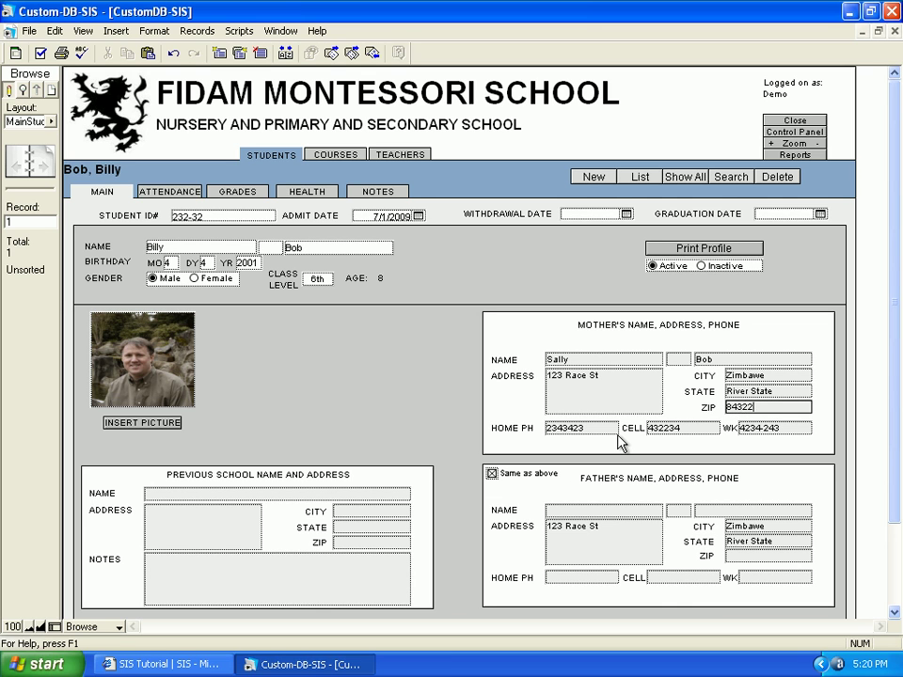
{"action": "left_click", "coordinate": [492, 475]}
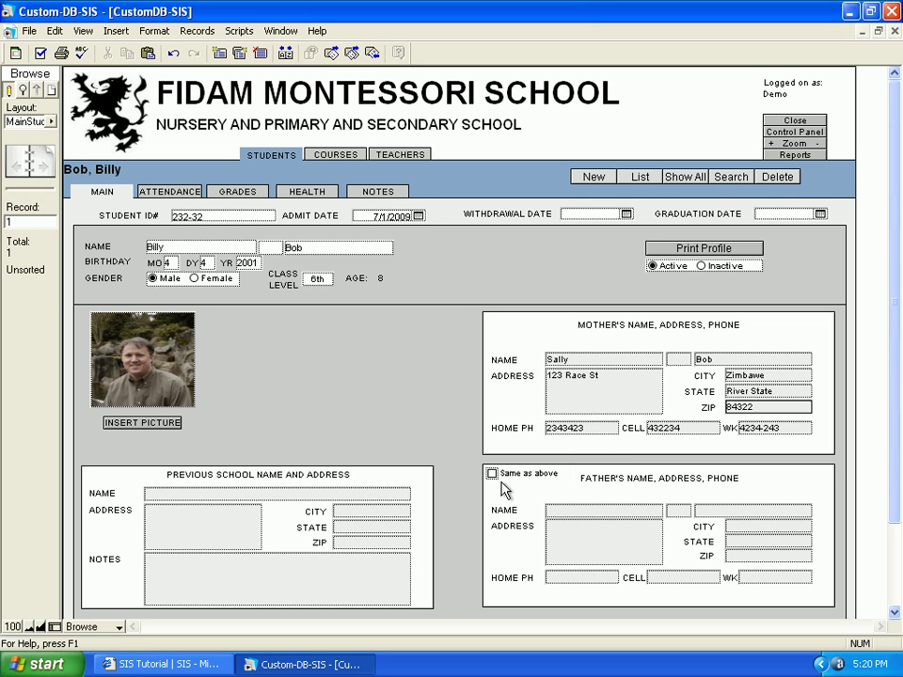
{"action": "left_click", "coordinate": [492, 475]}
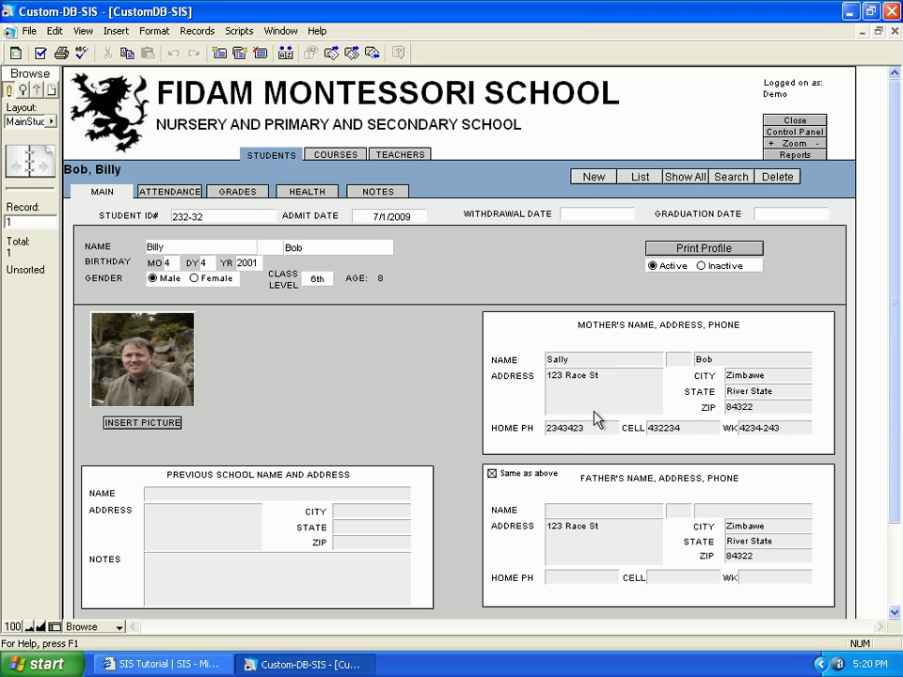
Examine the rest of the student's main page and browse the other student records, returning to the first record
{"action": "left_click_drag", "start_coordinate": [893, 419], "coordinate": [884, 484]}
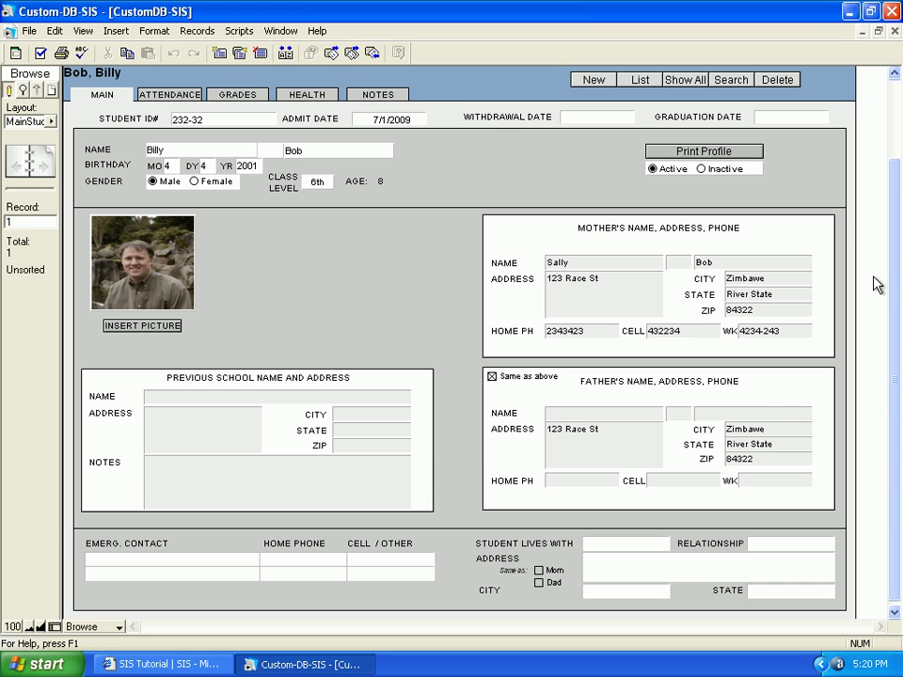
{"action": "scroll", "coordinate": [864, 225], "scroll_direction": "up", "scroll_amount": 3}
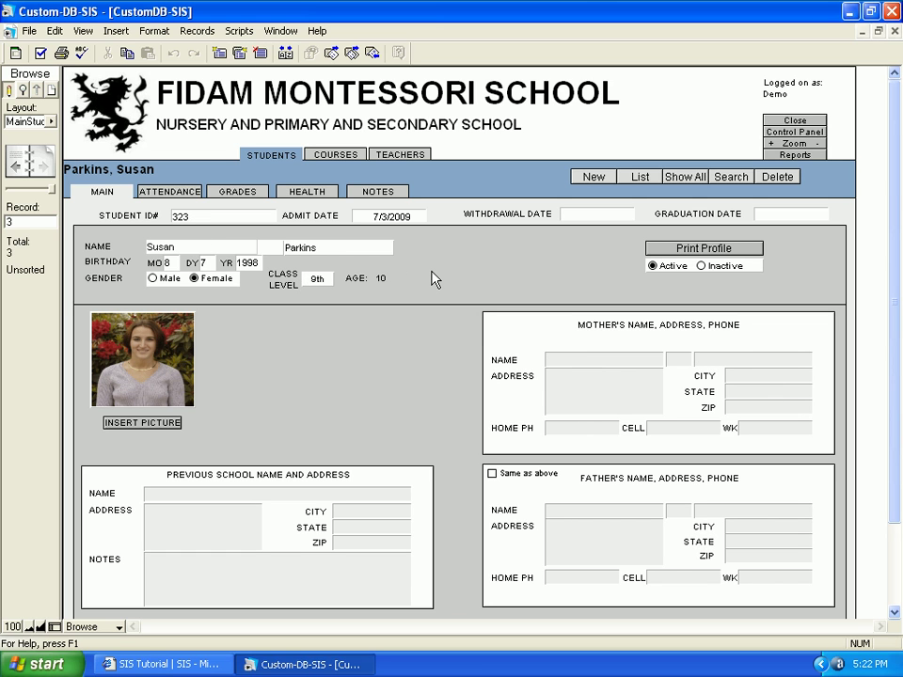
{"action": "left_click", "coordinate": [16, 162]}
{"action": "left_click", "coordinate": [16, 177]}
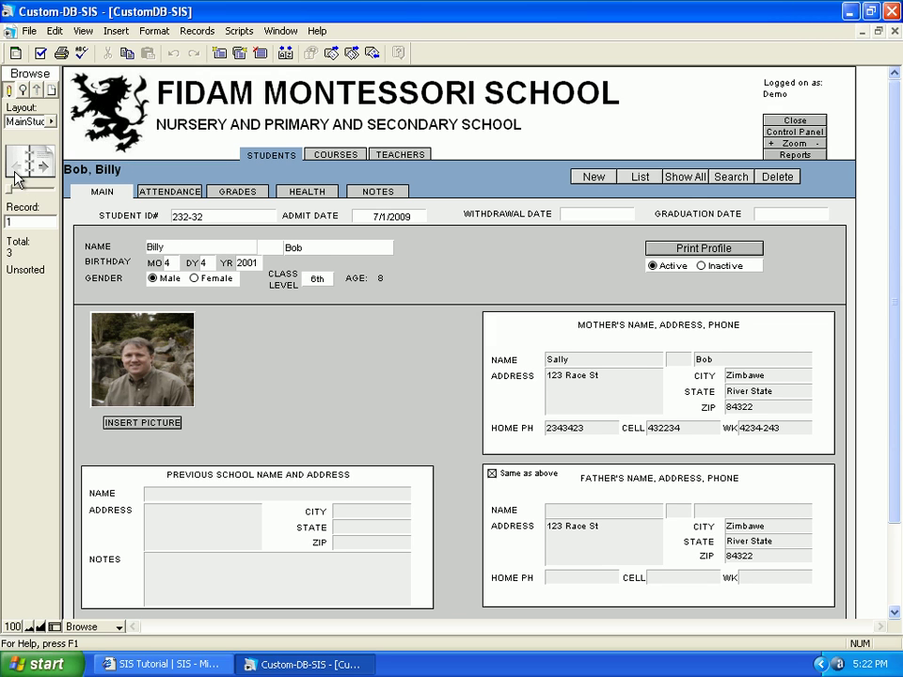
{"action": "left_click", "coordinate": [40, 169]}
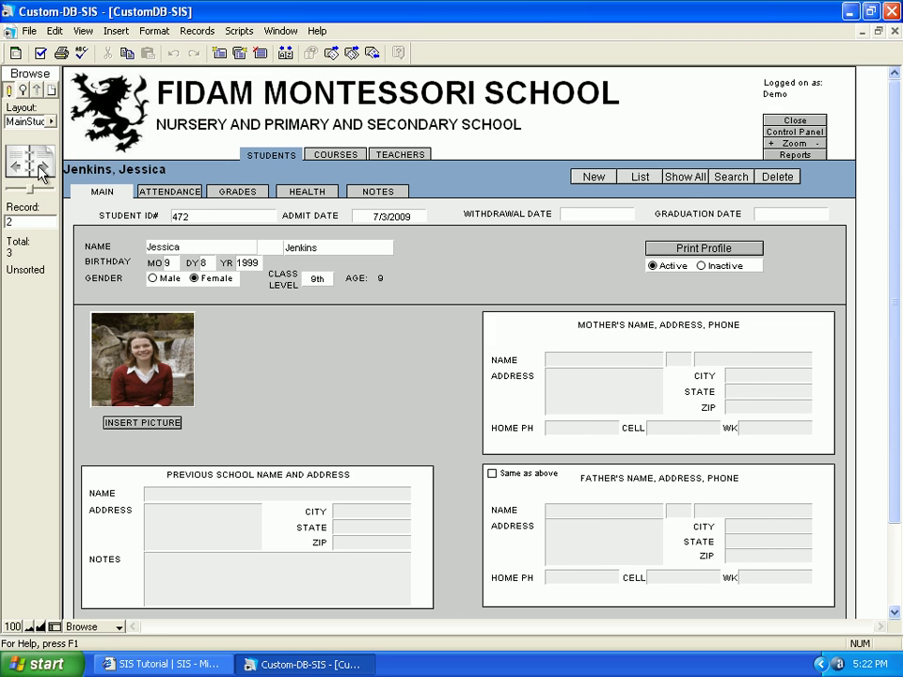
{"action": "left_click", "coordinate": [40, 169]}
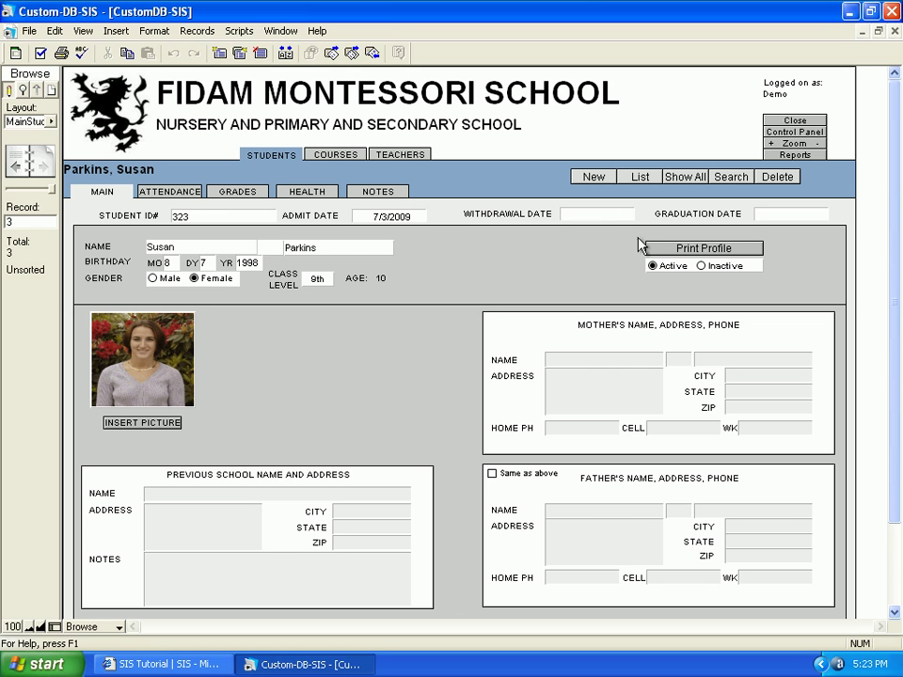
{"action": "left_click", "coordinate": [652, 266]}
{"action": "left_click", "coordinate": [23, 168]}
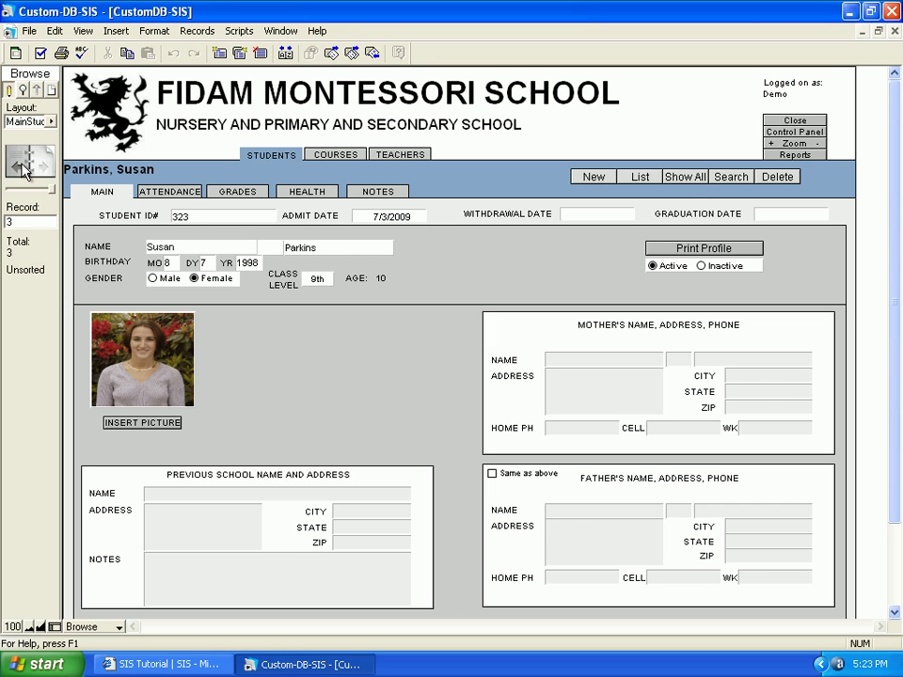
{"action": "left_click", "coordinate": [22, 168]}
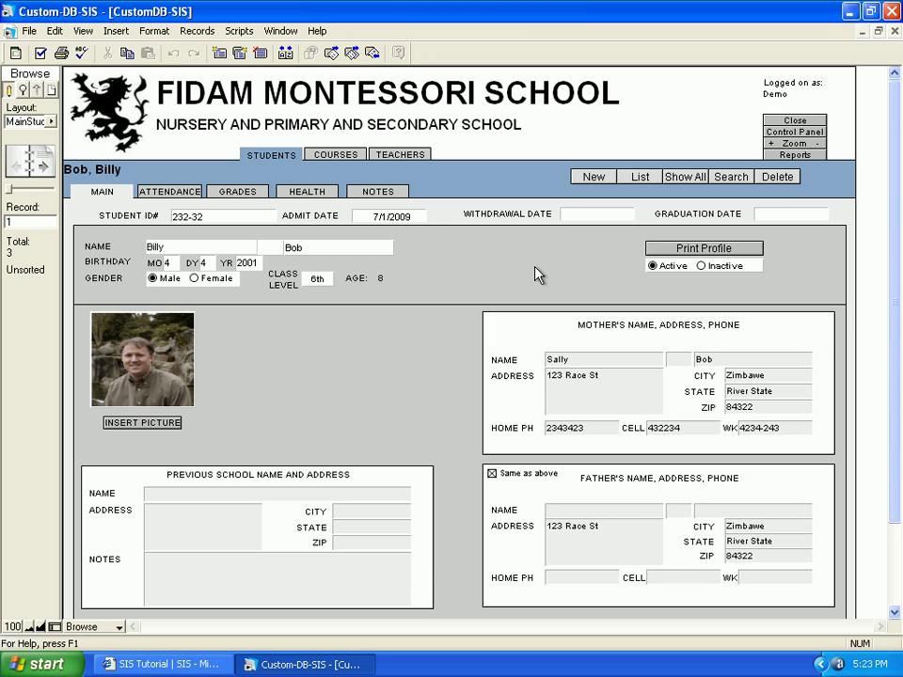
Compare the Main, Attendance and Grades pages of the first student's record, ending on Attendance
{"action": "left_click", "coordinate": [137, 191]}
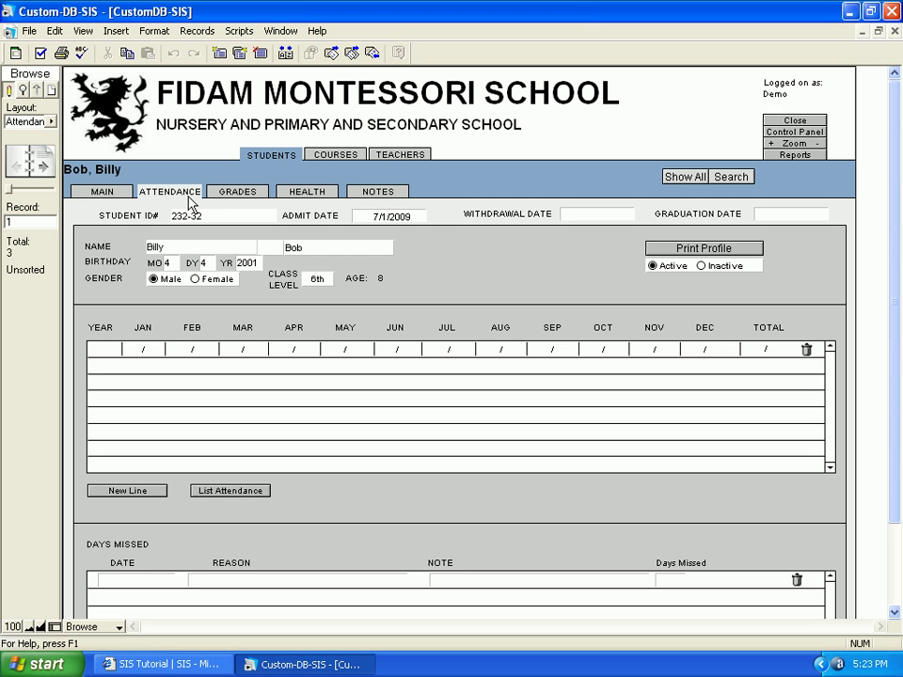
{"action": "left_click", "coordinate": [132, 195]}
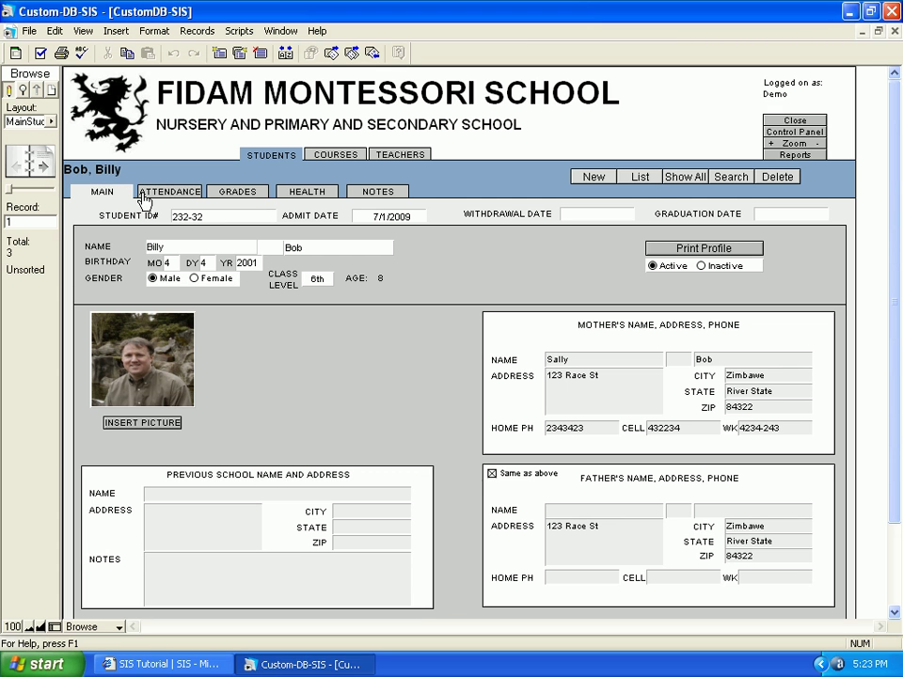
{"action": "left_click", "coordinate": [154, 196]}
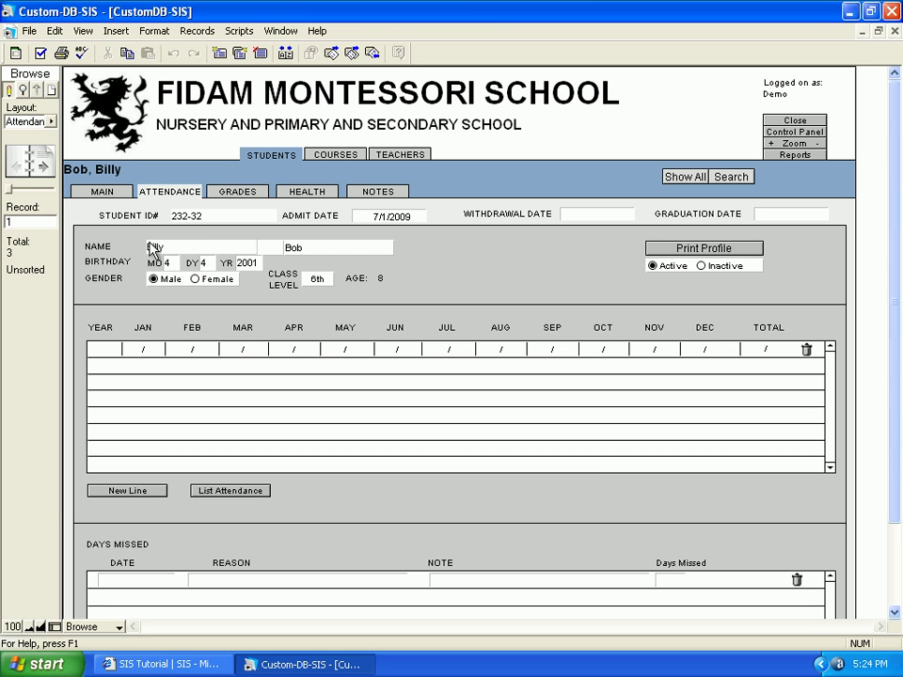
{"action": "left_click", "coordinate": [114, 193]}
{"action": "left_click", "coordinate": [187, 193]}
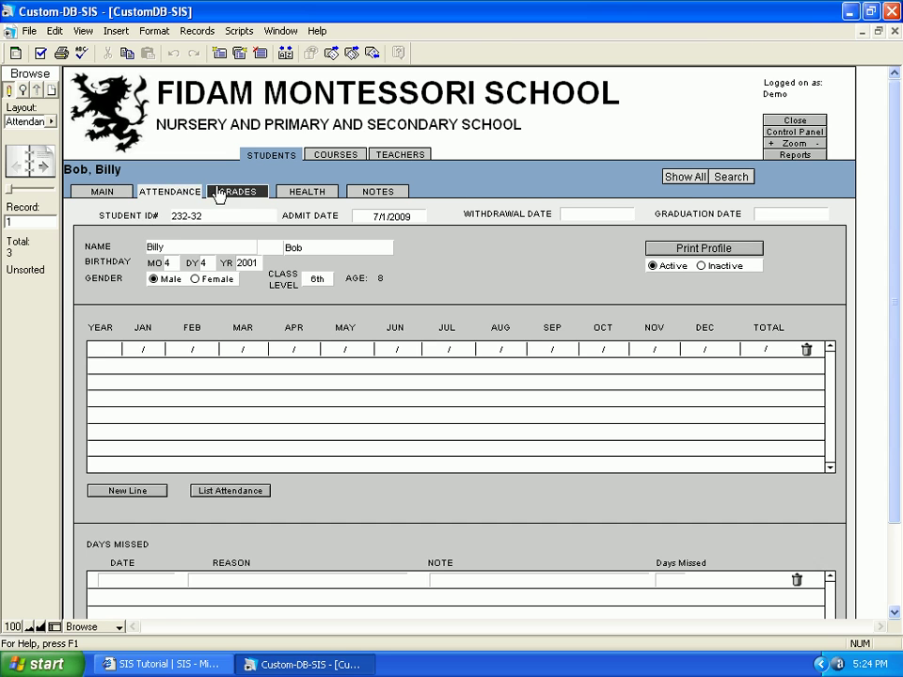
{"action": "left_click", "coordinate": [220, 192]}
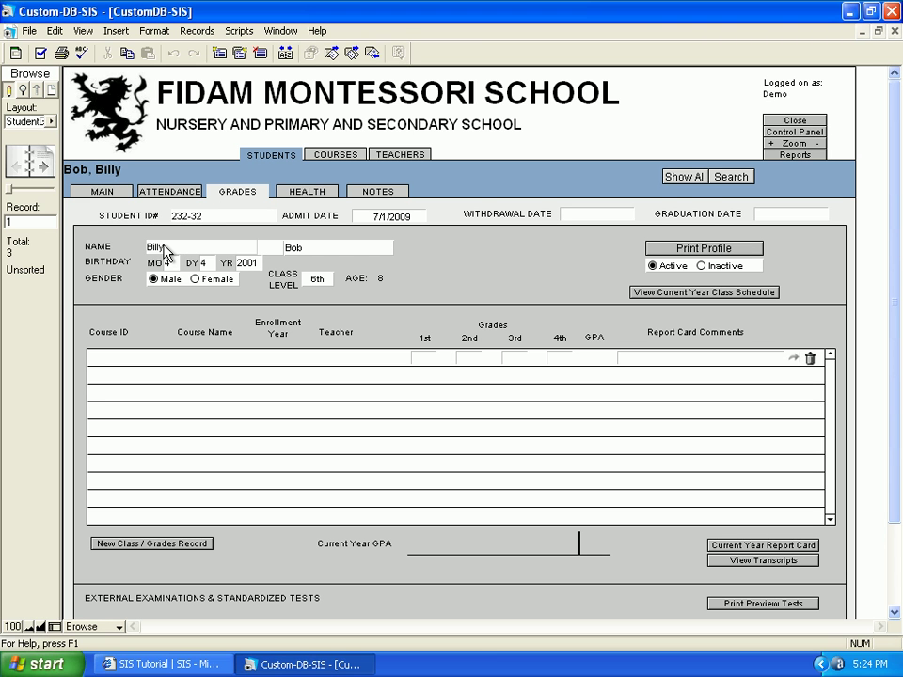
{"action": "left_click", "coordinate": [174, 197]}
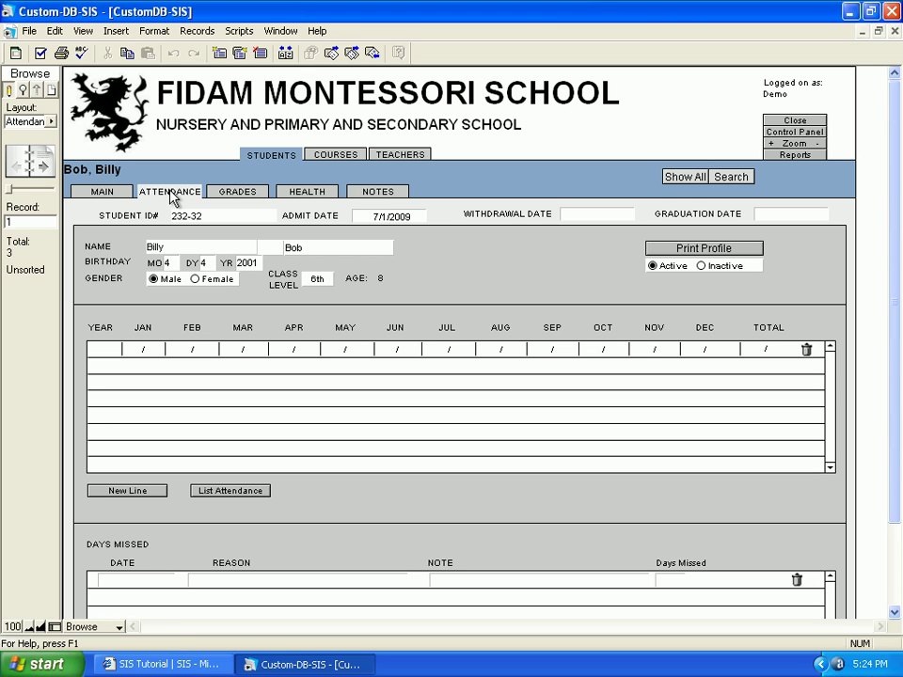
Browse the attendance pages of all the students and return to the first student's record
{"action": "left_click", "coordinate": [46, 172]}
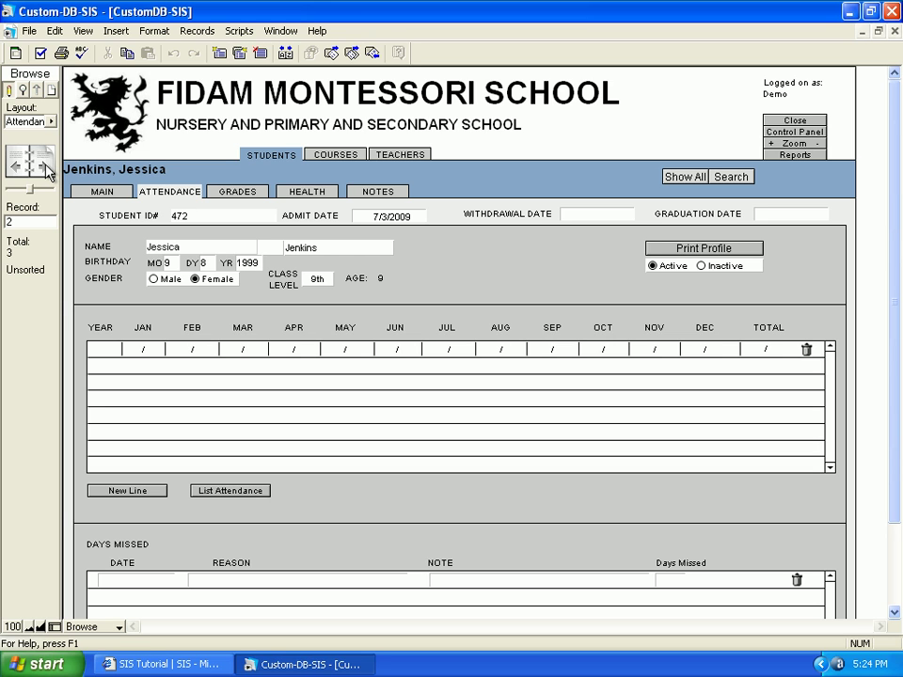
{"action": "left_click", "coordinate": [16, 166]}
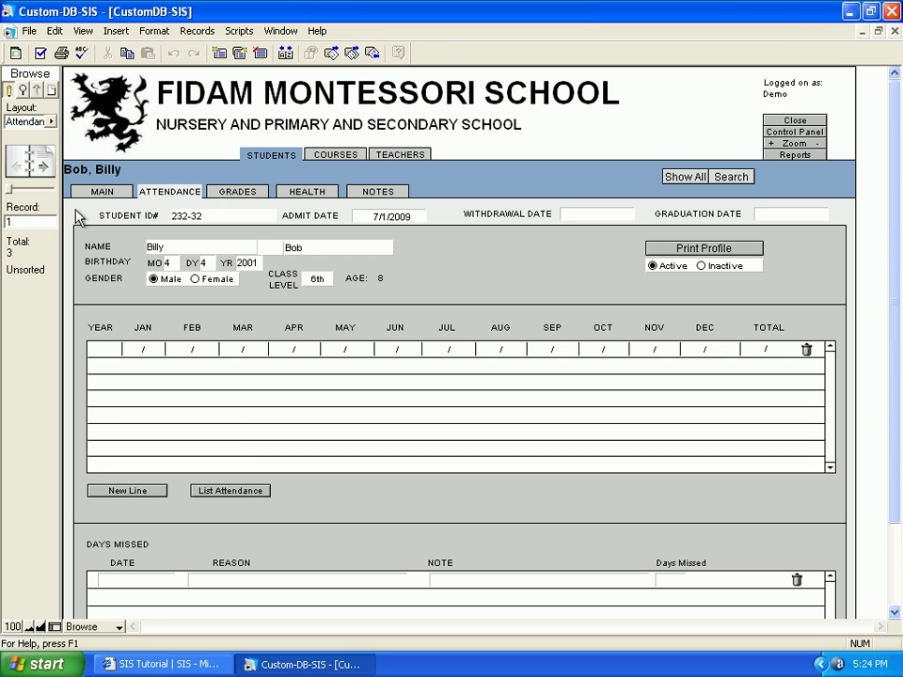
{"action": "left_click", "coordinate": [38, 162]}
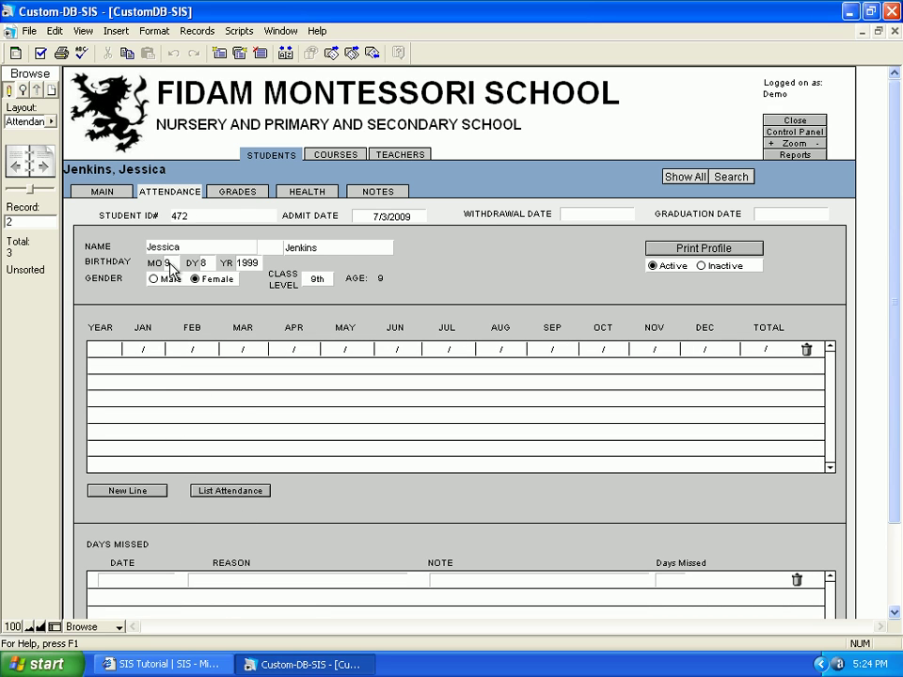
{"action": "left_click", "coordinate": [26, 160]}
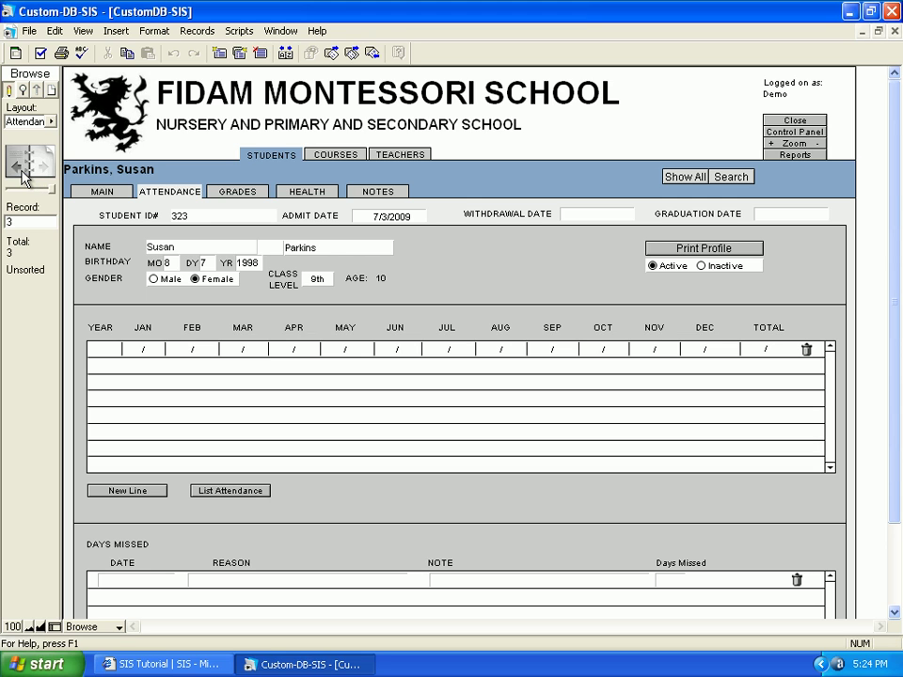
{"action": "left_click", "coordinate": [26, 176]}
{"action": "left_click", "coordinate": [25, 177]}
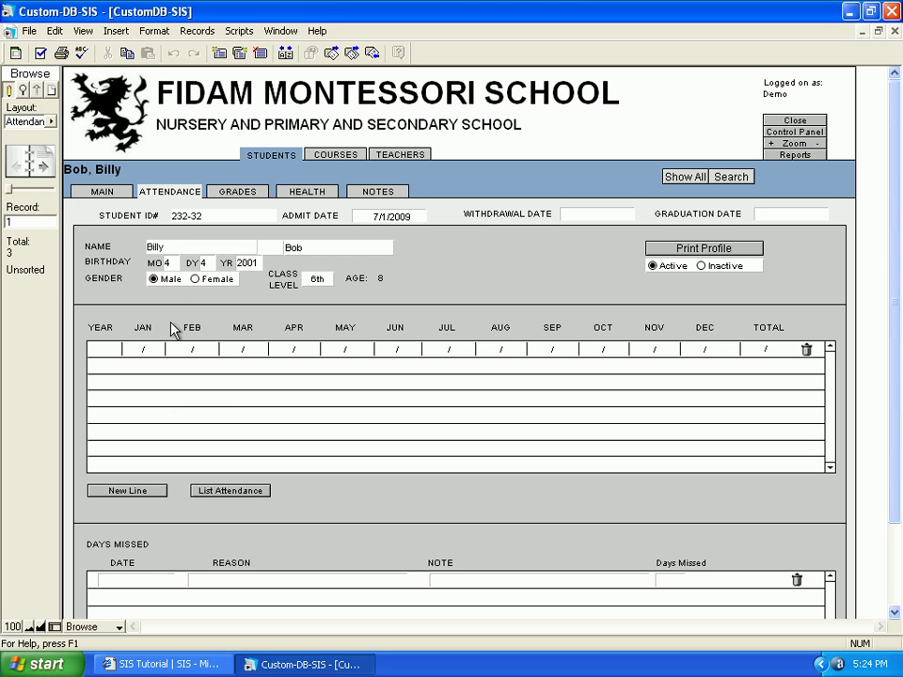
Add a 2009 attendance line and enter 19, 20, 17, 18, 20 and 20 days attended for January through June
{"action": "left_click", "coordinate": [148, 493]}
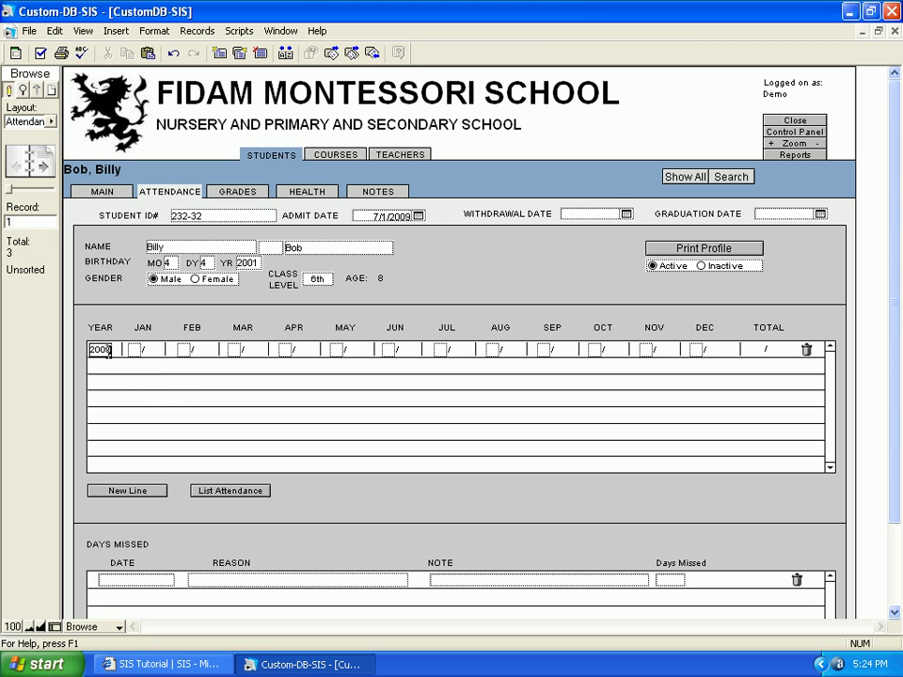
{"action": "left_click", "coordinate": [122, 360]}
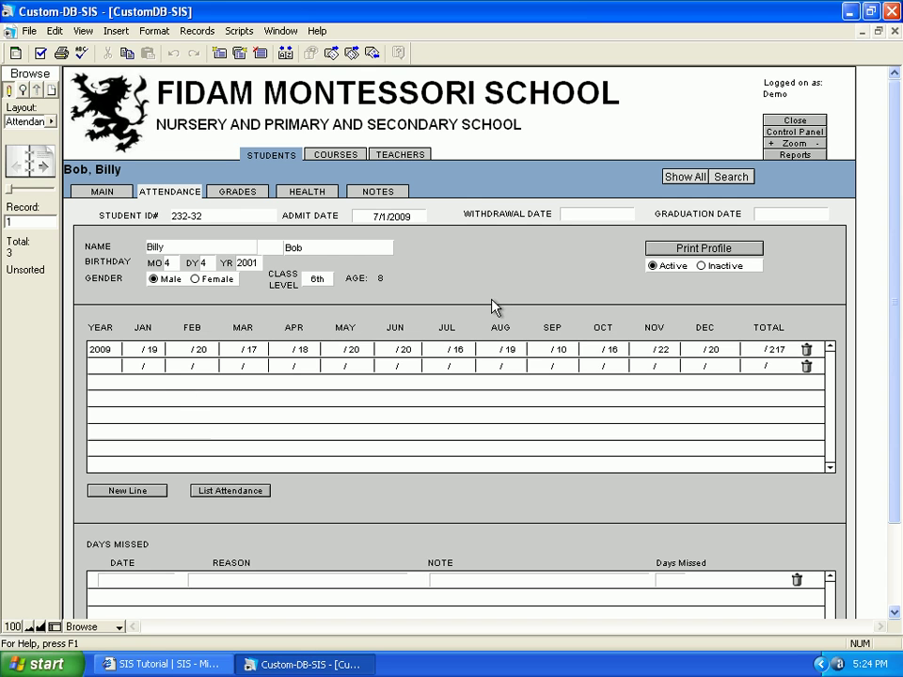
{"action": "left_click", "coordinate": [135, 350]}
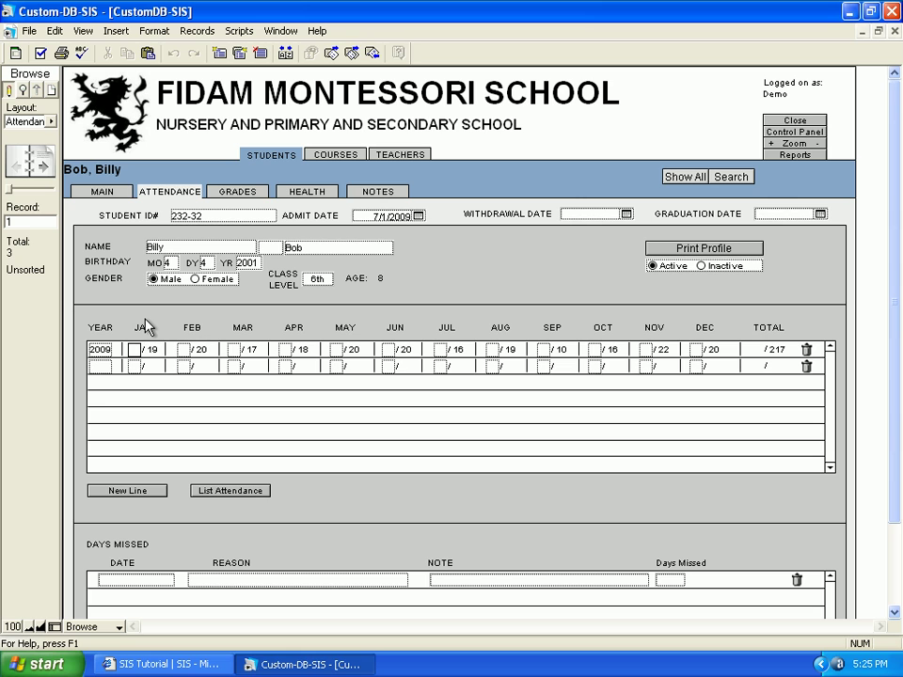
{"action": "type", "text": "190"}
{"action": "key", "text": "Tab"}
{"action": "type", "text": "20"}
{"action": "key", "text": "Tab"}
{"action": "type", "text": "17"}
{"action": "key", "text": "Tab"}
{"action": "type", "text": "18"}
{"action": "key", "text": "Tab"}
{"action": "type", "text": "20"}
{"action": "key", "text": "Tab"}
{"action": "type", "text": "20"}
{"action": "key", "text": "Tab"}
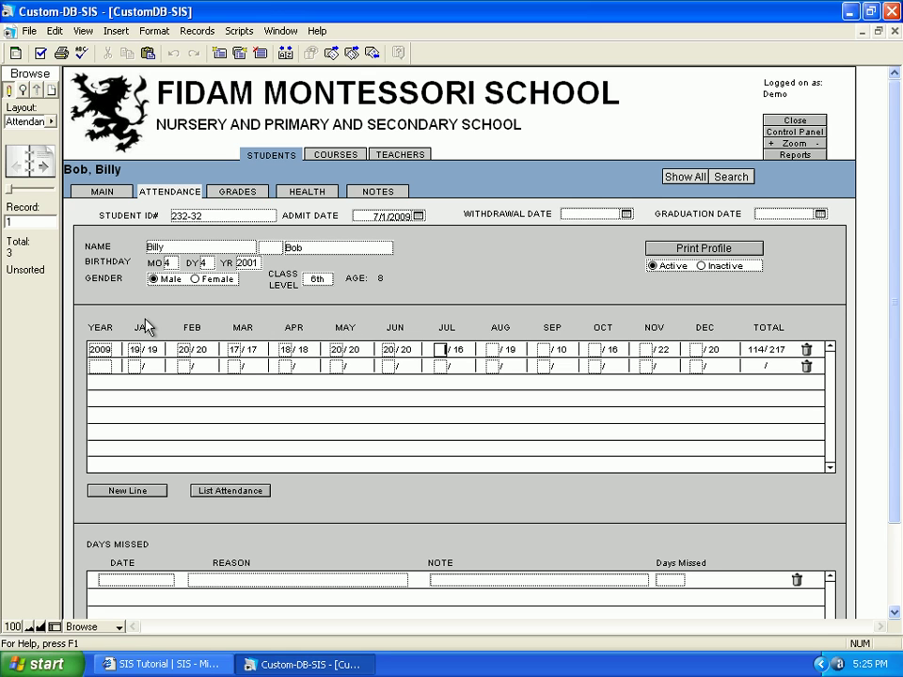
Enter 16, 19, 10, 16, 22 and 20 days attended for July through December of 2009 and commit the record
{"action": "type", "text": "16"}
{"action": "key", "text": "Tab"}
{"action": "type", "text": "19"}
{"action": "key", "text": "Tab"}
{"action": "type", "text": "10"}
{"action": "key", "text": "Tab"}
{"action": "type", "text": "16"}
{"action": "key", "text": "Tab"}
{"action": "key", "text": "Tab"}
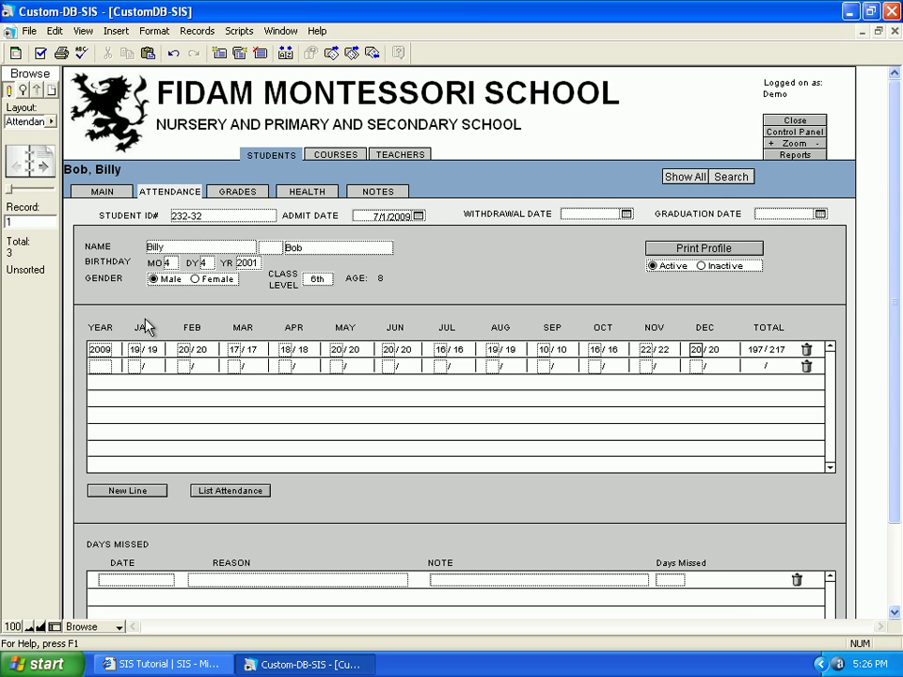
{"action": "left_click", "coordinate": [411, 285]}
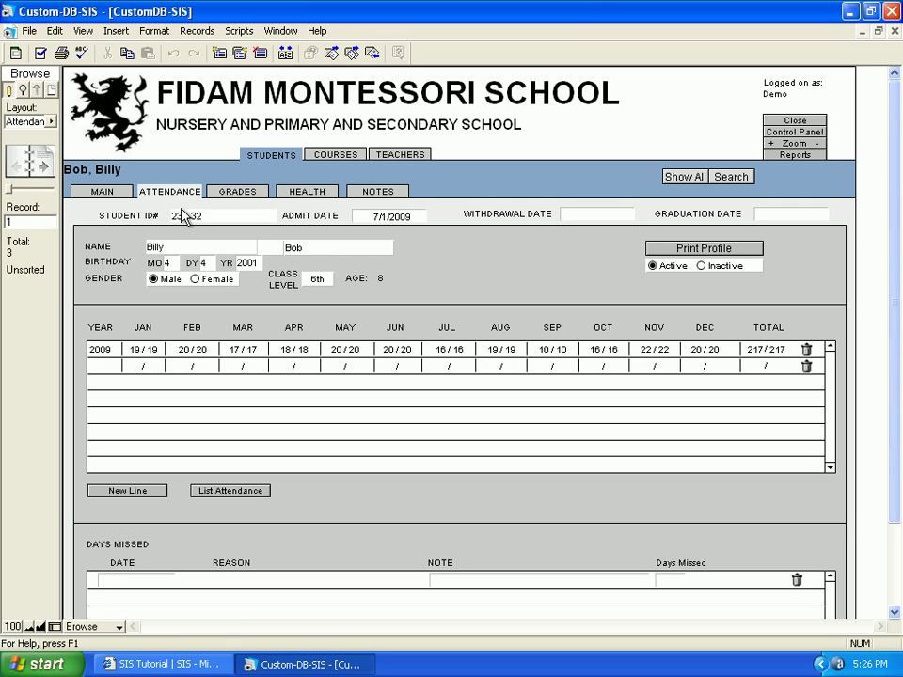
Check the other students' attendance pages against the first student's completed 2009 line, ending on the second record
{"action": "left_click", "coordinate": [47, 173]}
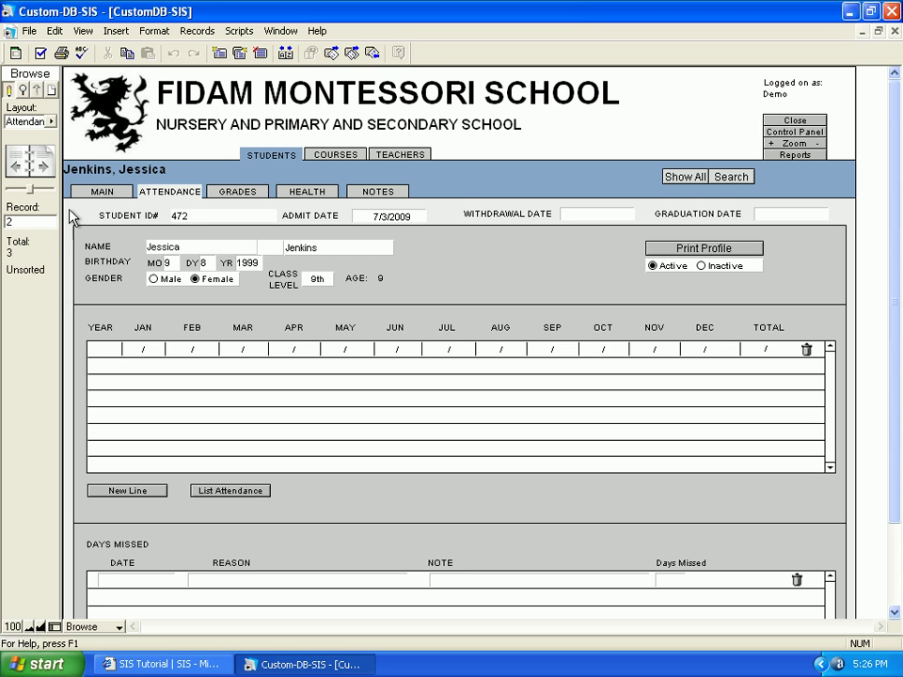
{"action": "left_click", "coordinate": [45, 167]}
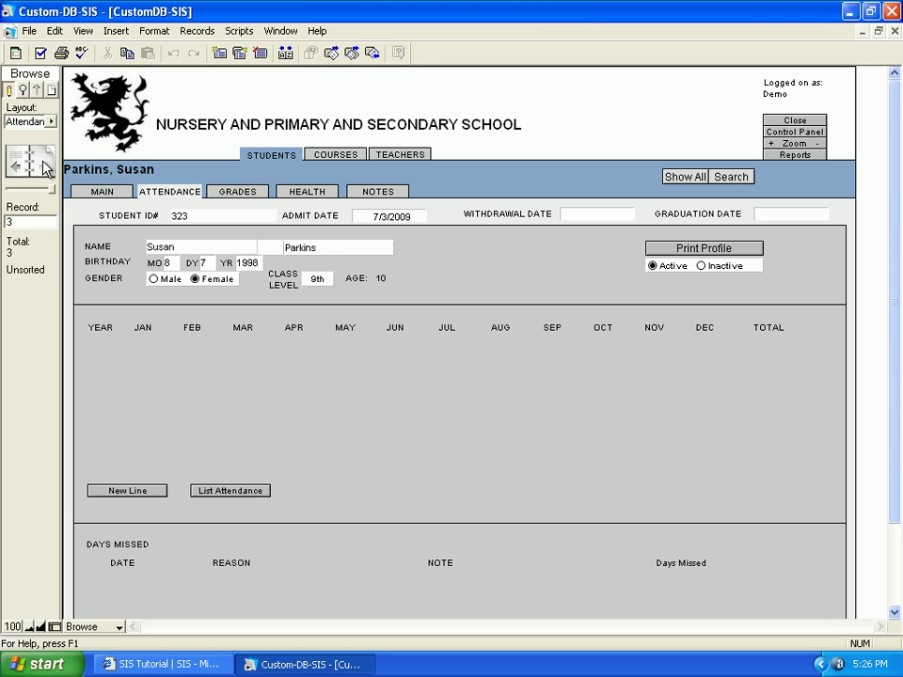
{"action": "left_click", "coordinate": [21, 158]}
{"action": "left_click", "coordinate": [20, 158]}
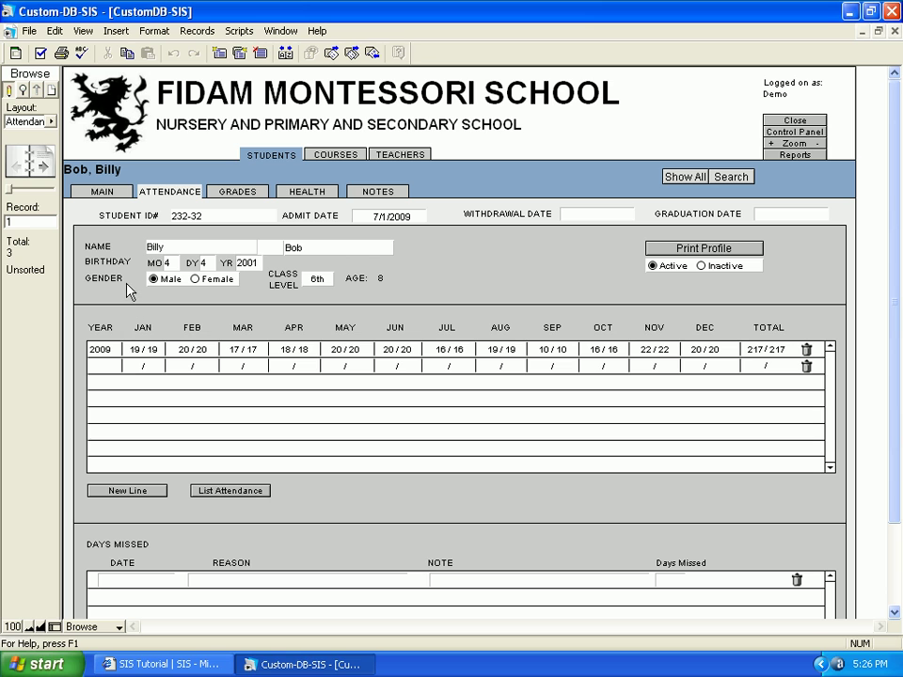
{"action": "left_click", "coordinate": [42, 165]}
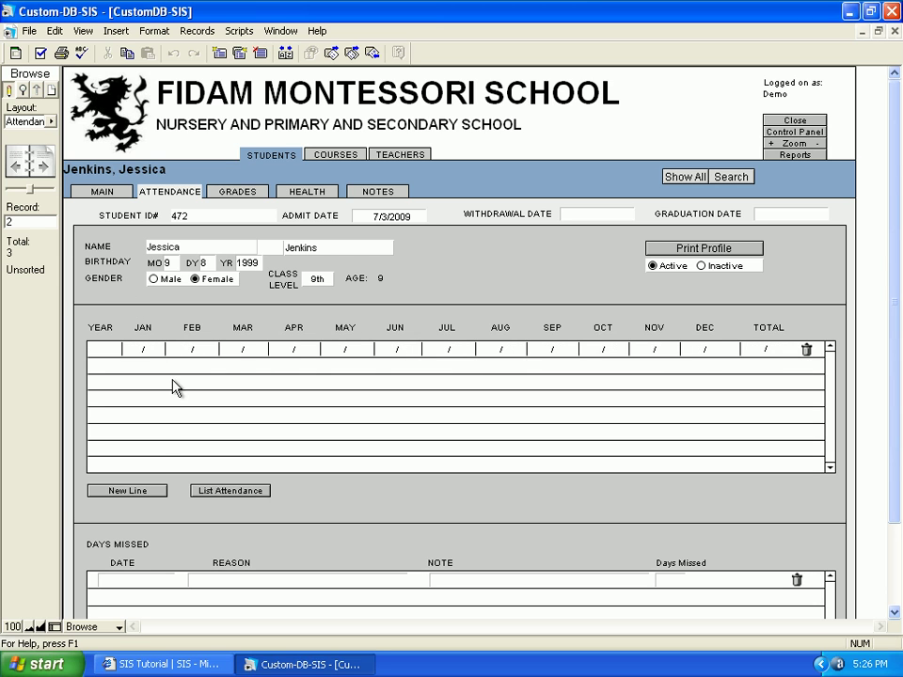
Add a new 2009 line to the second student's attendance table
{"action": "left_click", "coordinate": [129, 490]}
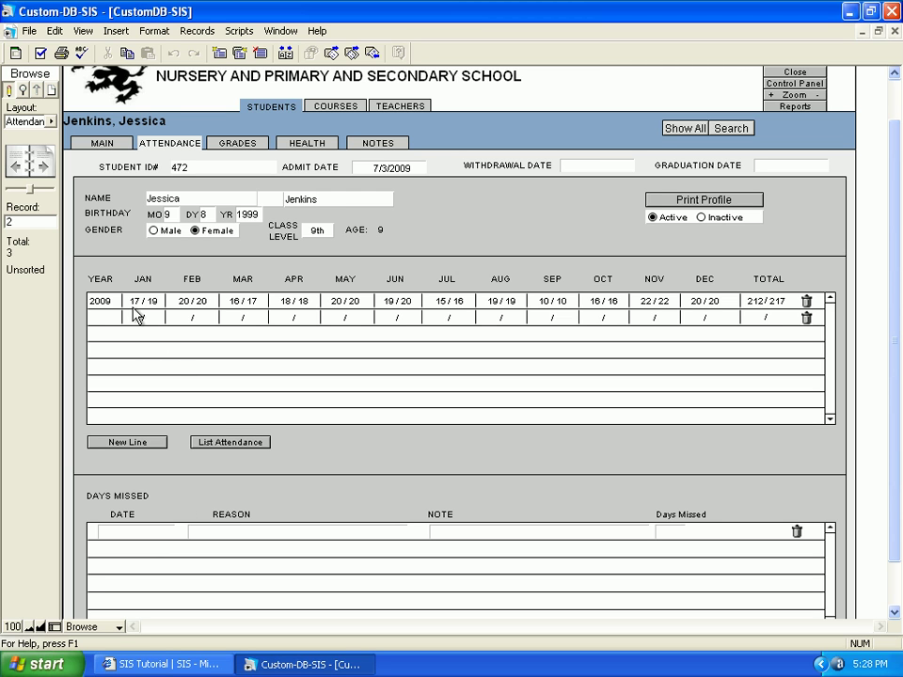
Examine the second student's Days Missed section, browsing its date calendar back to March 2009 without picking a date
{"action": "left_click", "coordinate": [157, 531]}
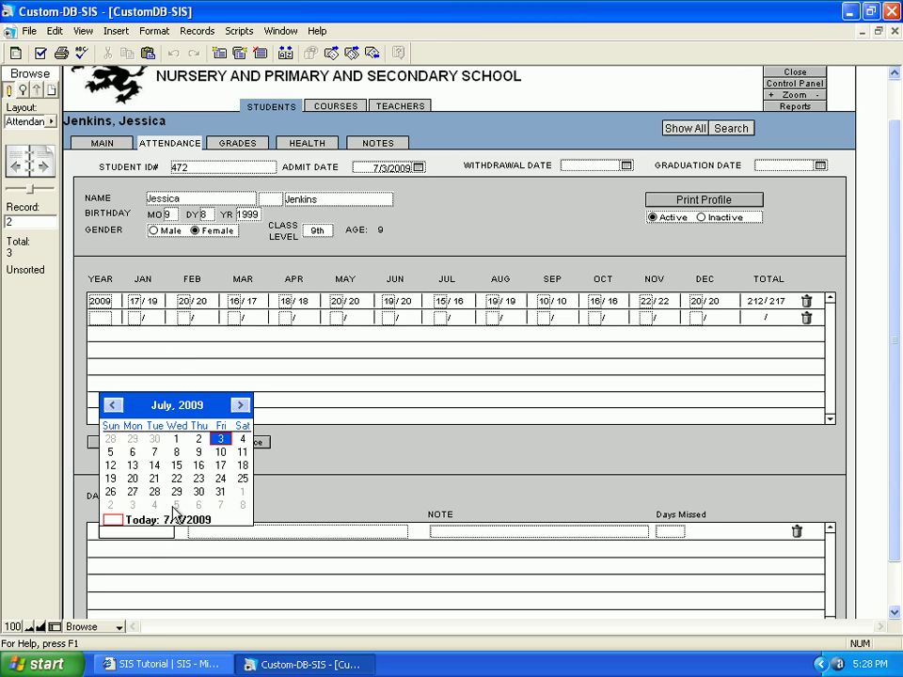
{"action": "left_click", "coordinate": [112, 404]}
{"action": "left_click", "coordinate": [112, 404]}
{"action": "left_click", "coordinate": [112, 405]}
{"action": "left_click", "coordinate": [112, 404]}
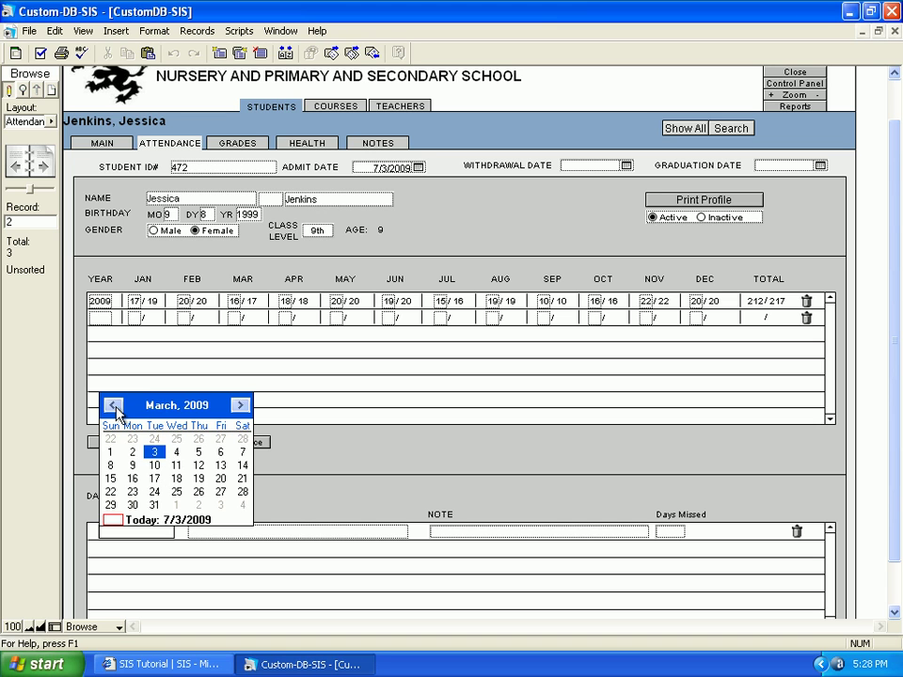
{"action": "left_click", "coordinate": [298, 499]}
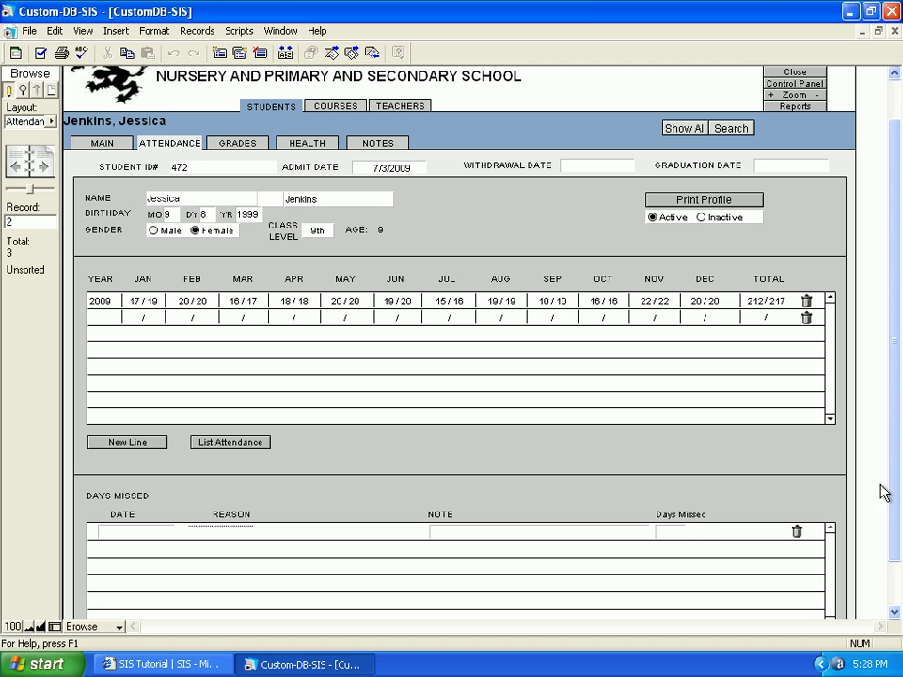
{"action": "left_click", "coordinate": [892, 562]}
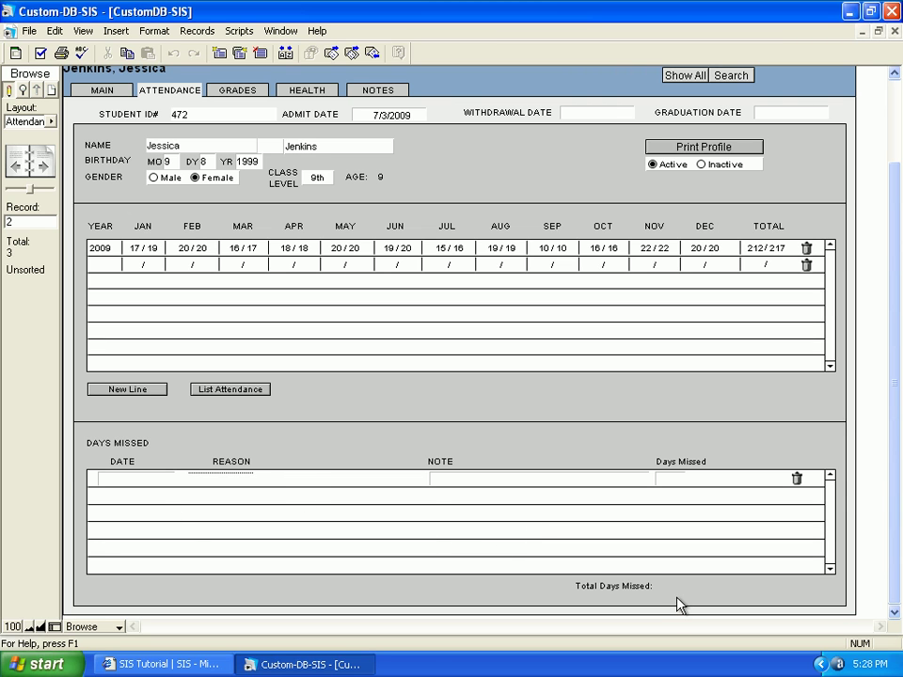
{"action": "key", "text": "ctrl+Down"}
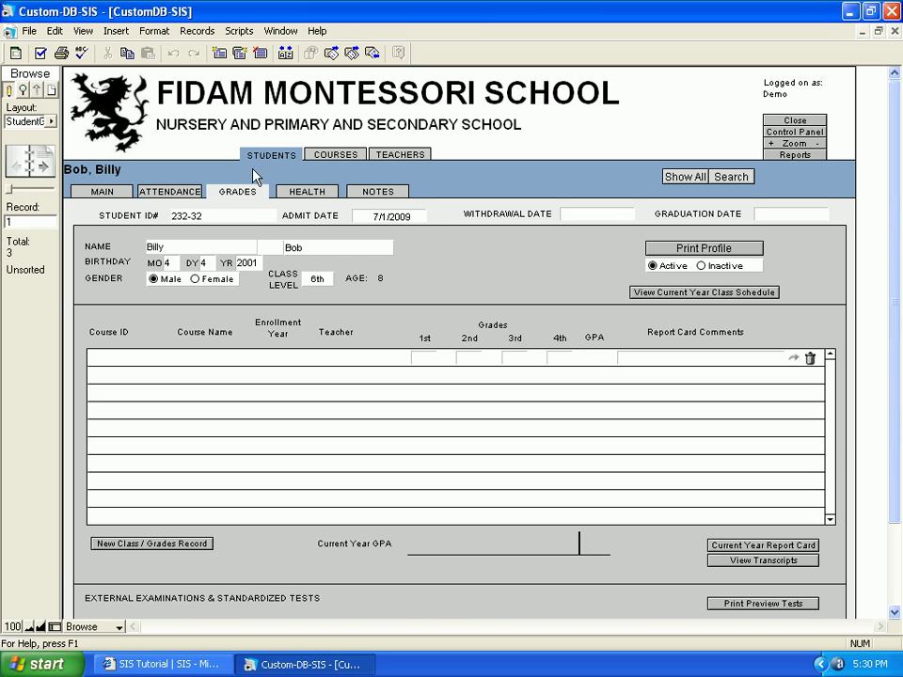
Browse the grades pages of the students and return to the first student's record
{"action": "left_click", "coordinate": [42, 166]}
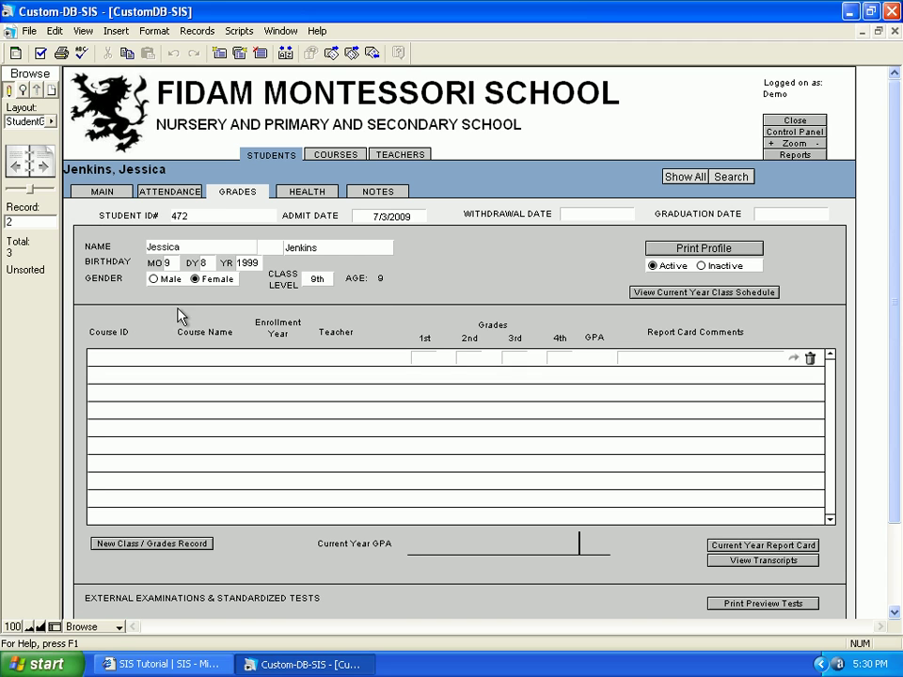
{"action": "left_click", "coordinate": [37, 168]}
{"action": "left_click", "coordinate": [24, 168]}
{"action": "left_click", "coordinate": [23, 170]}
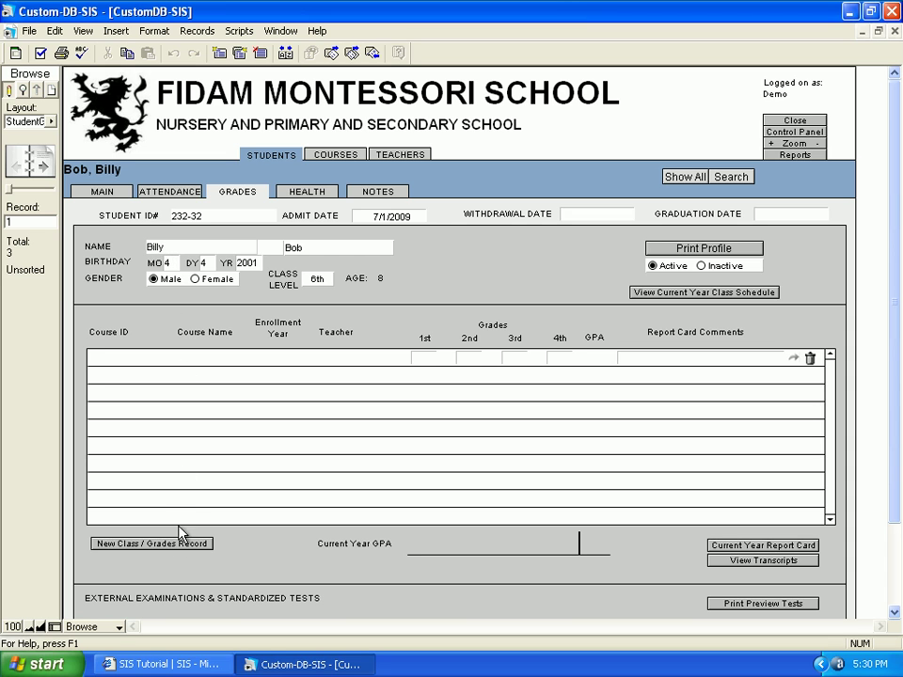
Add a Reading 38 class record to the first student's grades and check the course choices for a second one
{"action": "left_click", "coordinate": [179, 549]}
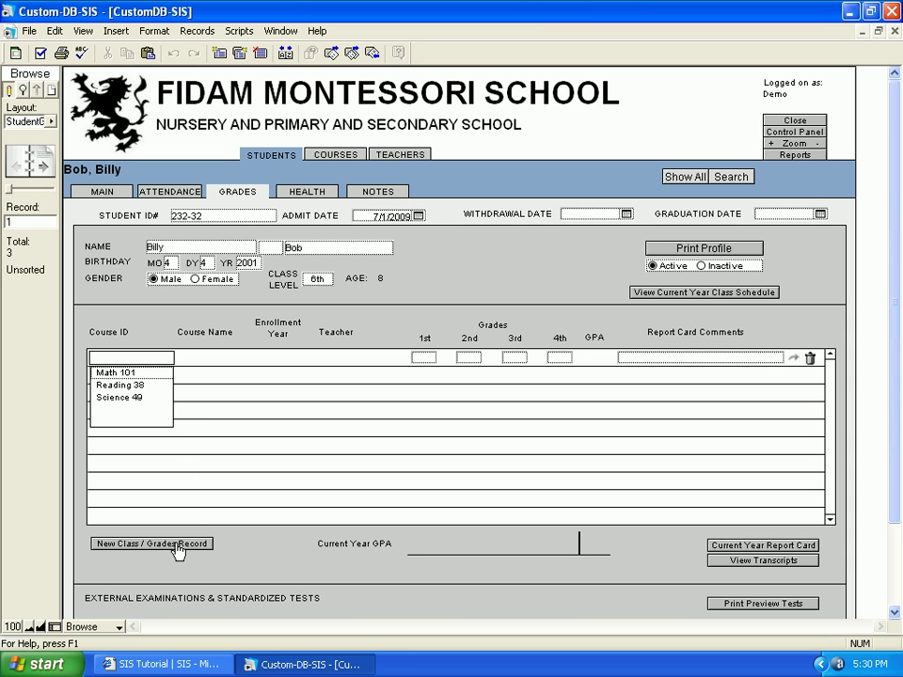
{"action": "left_click", "coordinate": [131, 387]}
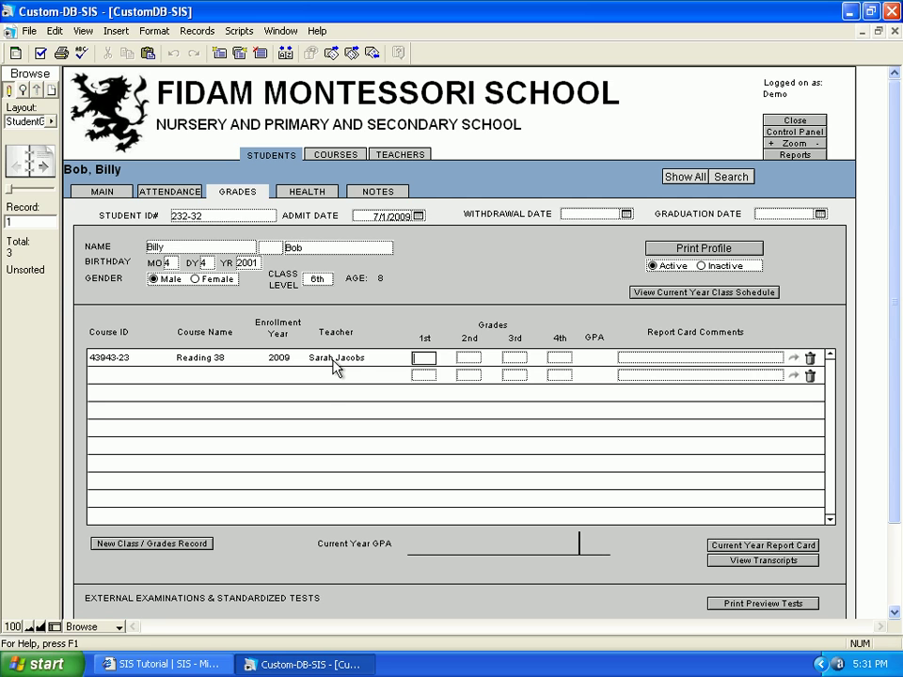
{"action": "left_click", "coordinate": [5, 299]}
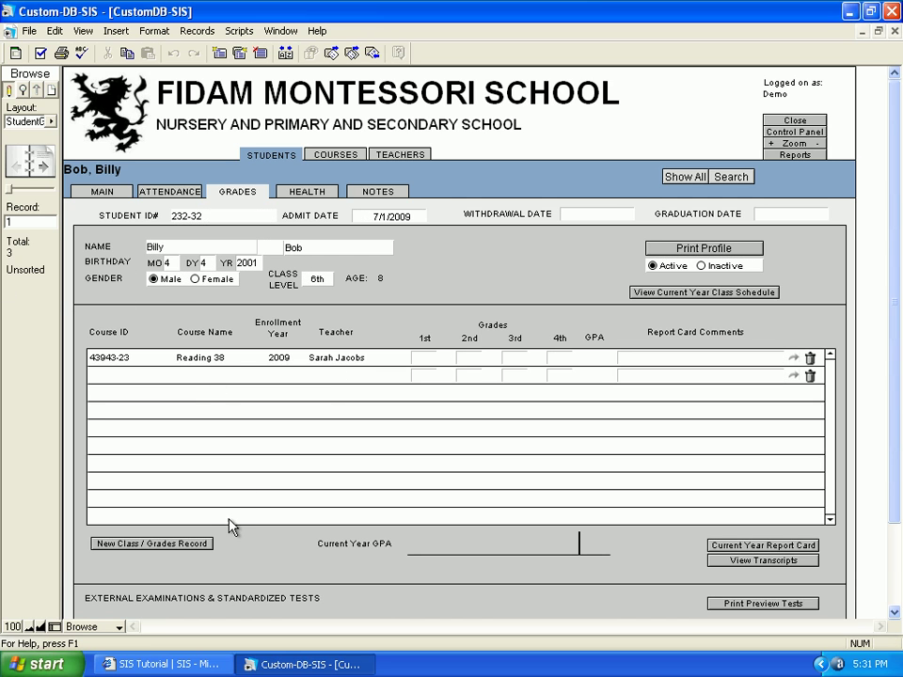
{"action": "left_click", "coordinate": [194, 548]}
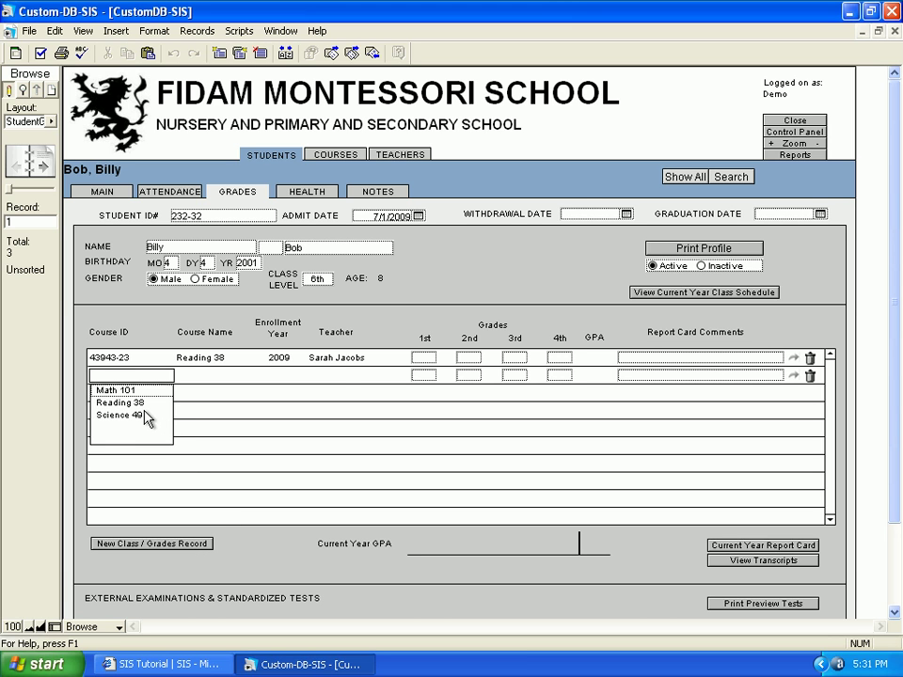
{"action": "left_click", "coordinate": [422, 281]}
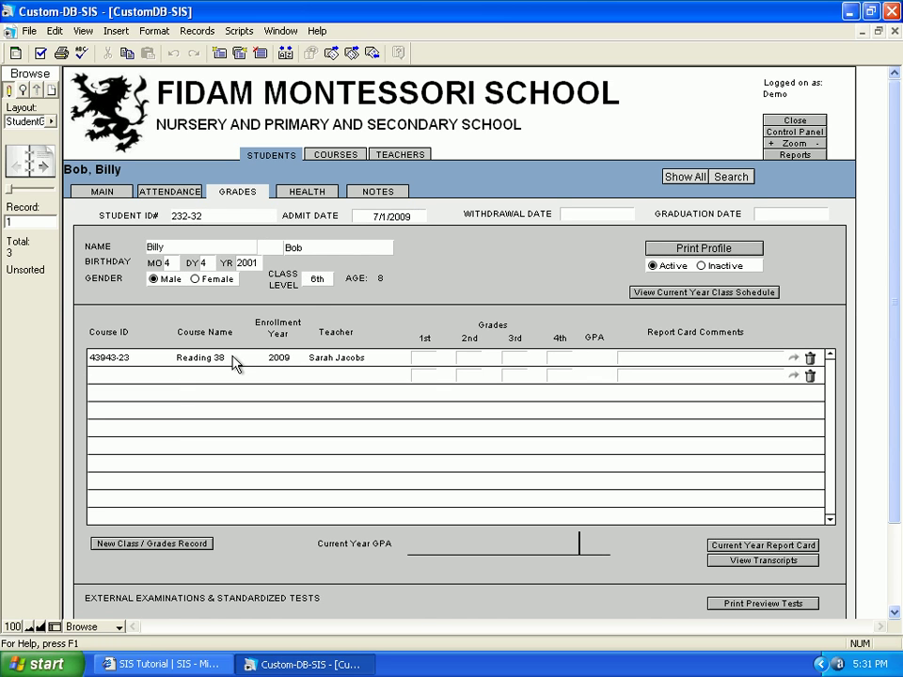
Go to the second student's grades and add a class record for Math 101
{"action": "left_click", "coordinate": [42, 174]}
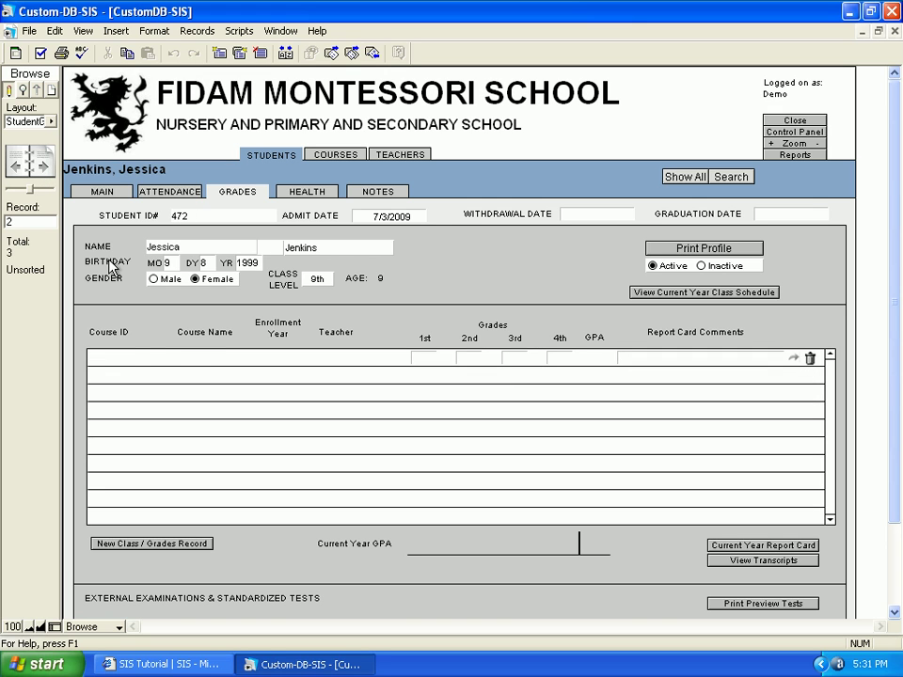
{"action": "left_click", "coordinate": [193, 548]}
{"action": "left_click", "coordinate": [120, 373]}
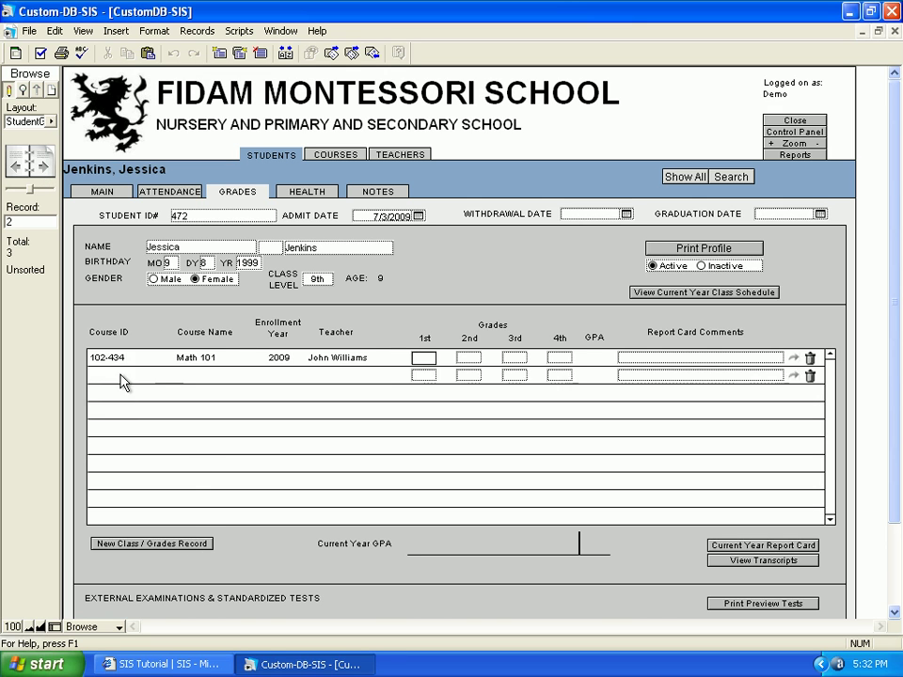
{"action": "left_click", "coordinate": [126, 331]}
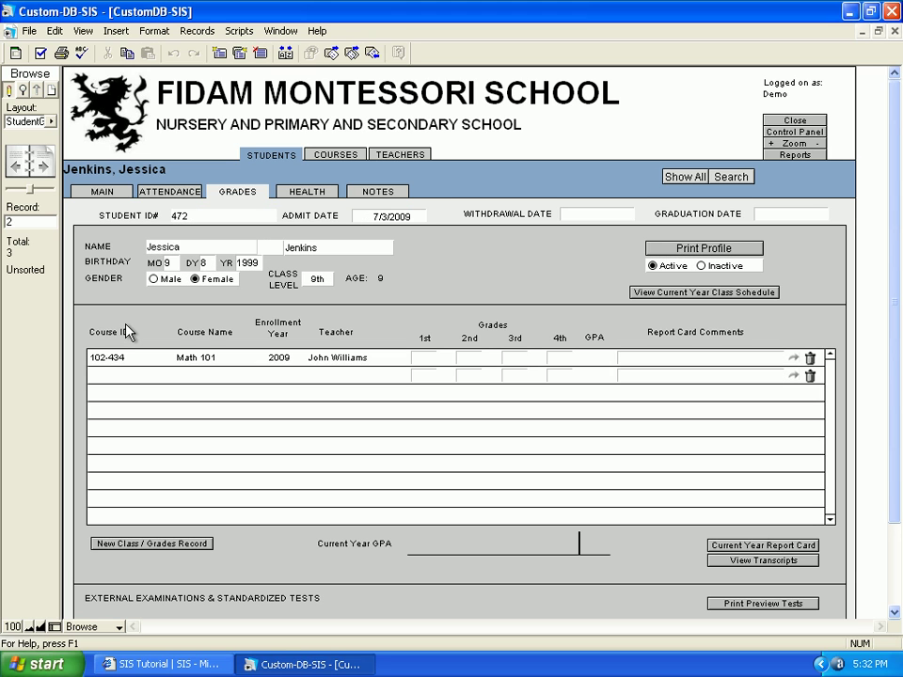
Go to the third student's grades and add a class record for Science 49
{"action": "left_click", "coordinate": [53, 162]}
{"action": "left_click", "coordinate": [165, 544]}
{"action": "left_click", "coordinate": [143, 398]}
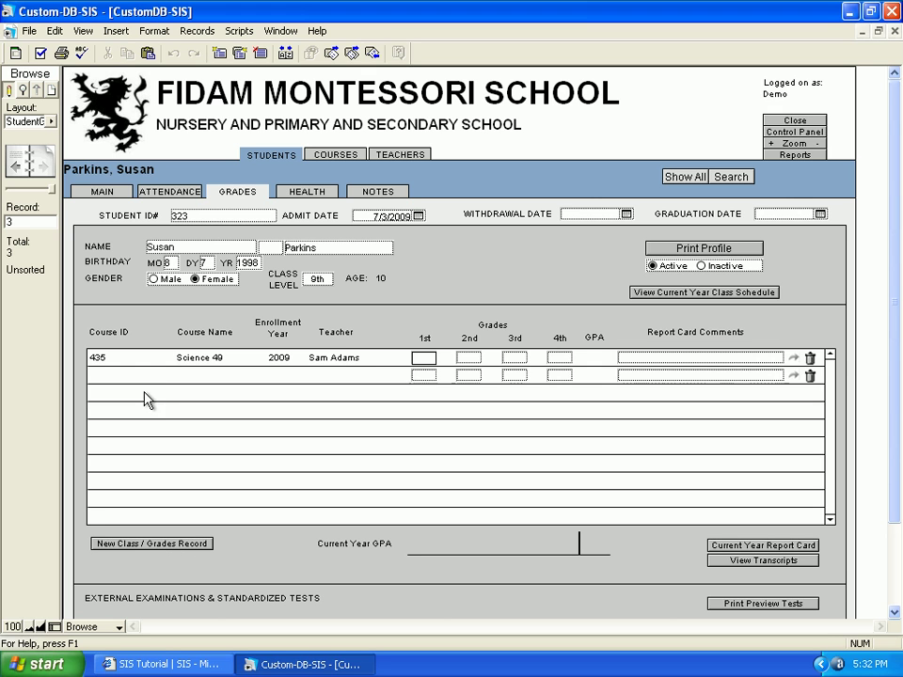
{"action": "left_click", "coordinate": [114, 243]}
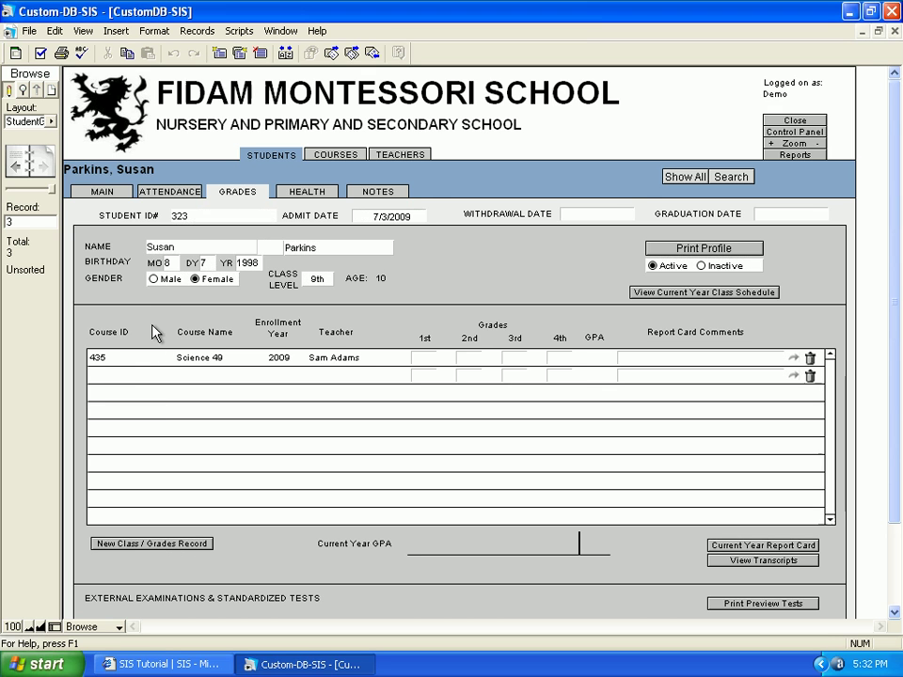
Review the assigned course on each student's grades page, ending on the first student's record
{"action": "left_click", "coordinate": [22, 180]}
{"action": "left_click", "coordinate": [22, 180]}
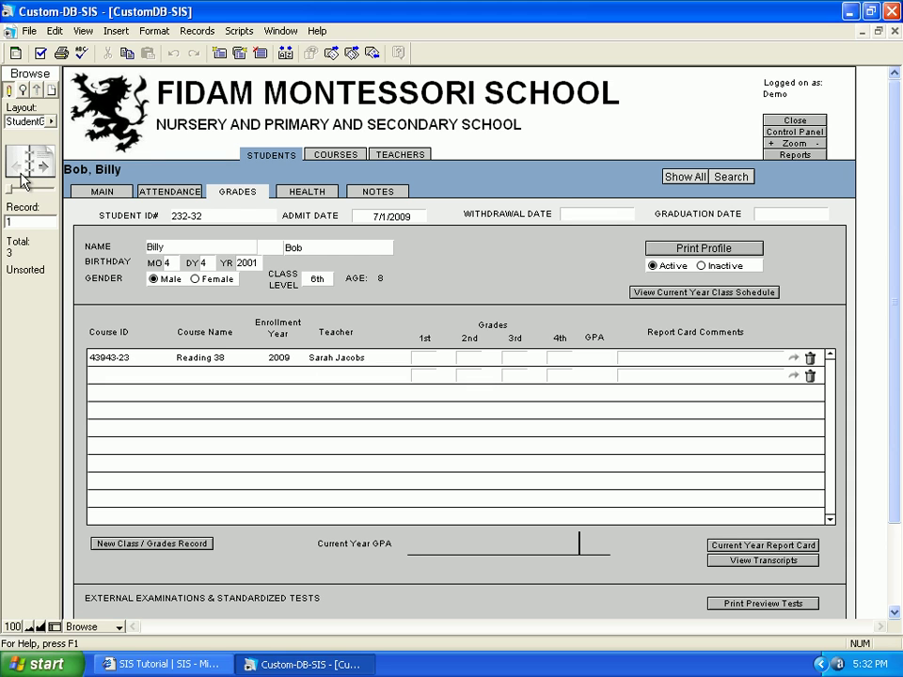
{"action": "left_click", "coordinate": [41, 174]}
{"action": "left_click", "coordinate": [42, 175]}
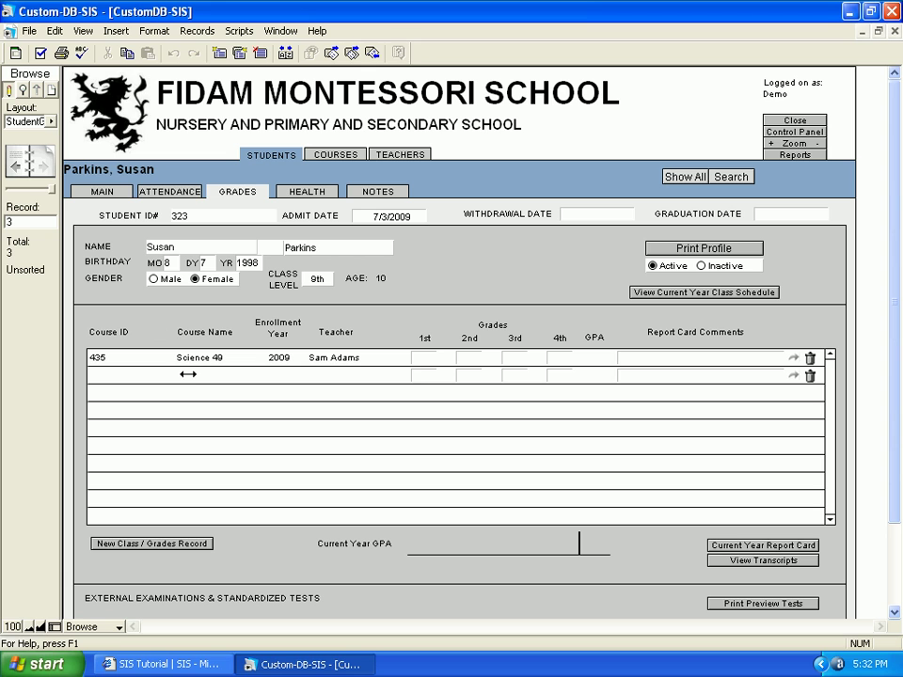
{"action": "left_click", "coordinate": [13, 157]}
{"action": "left_click", "coordinate": [13, 157]}
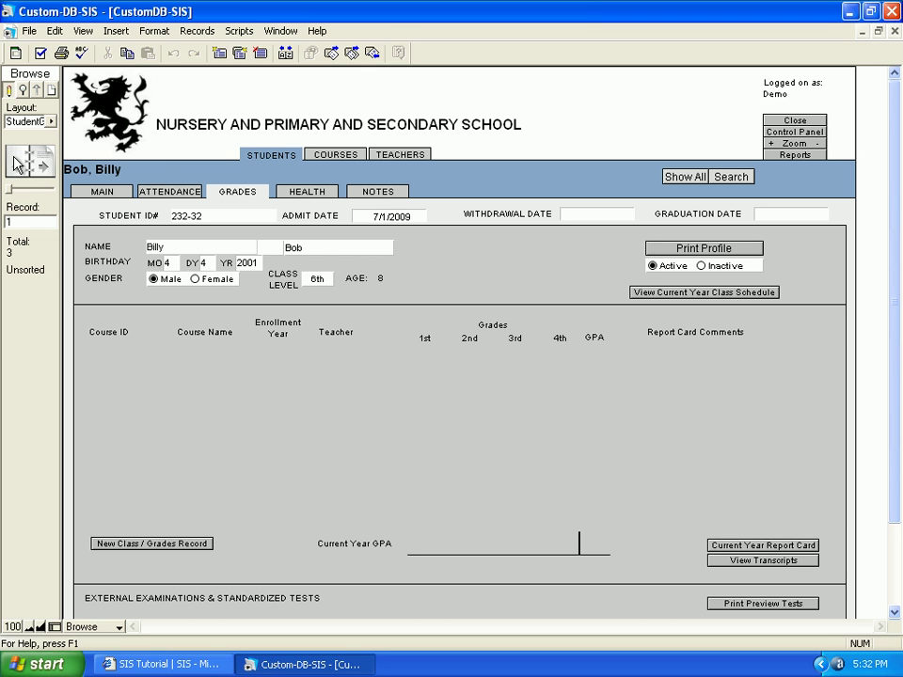
Look over the students' health and notes pages, then return to the first student's grades
{"action": "left_click", "coordinate": [306, 193]}
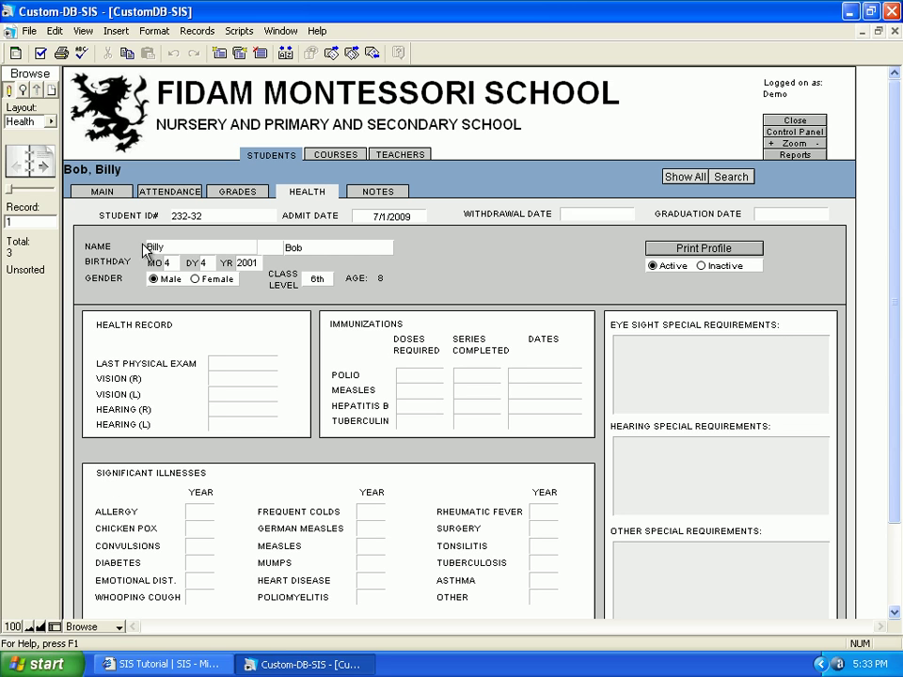
{"action": "left_click", "coordinate": [43, 165]}
{"action": "left_click", "coordinate": [43, 166]}
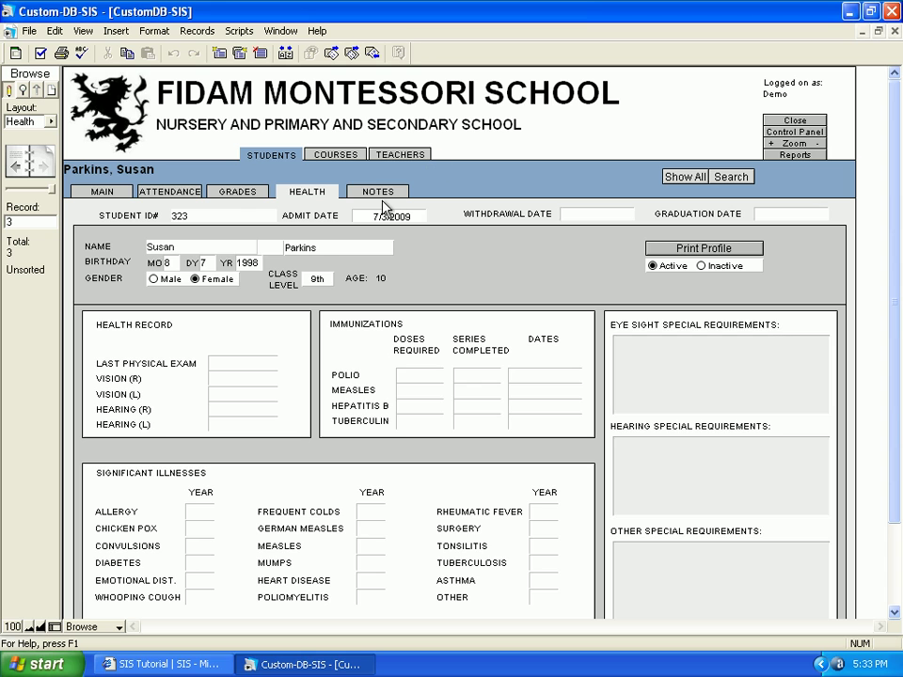
{"action": "left_click", "coordinate": [379, 192]}
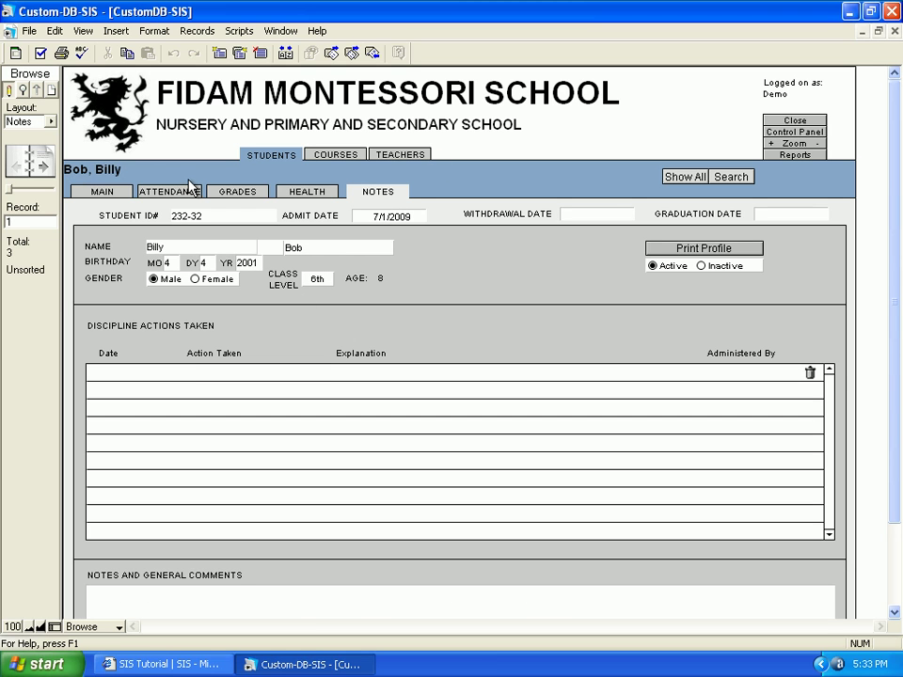
{"action": "left_click", "coordinate": [235, 192]}
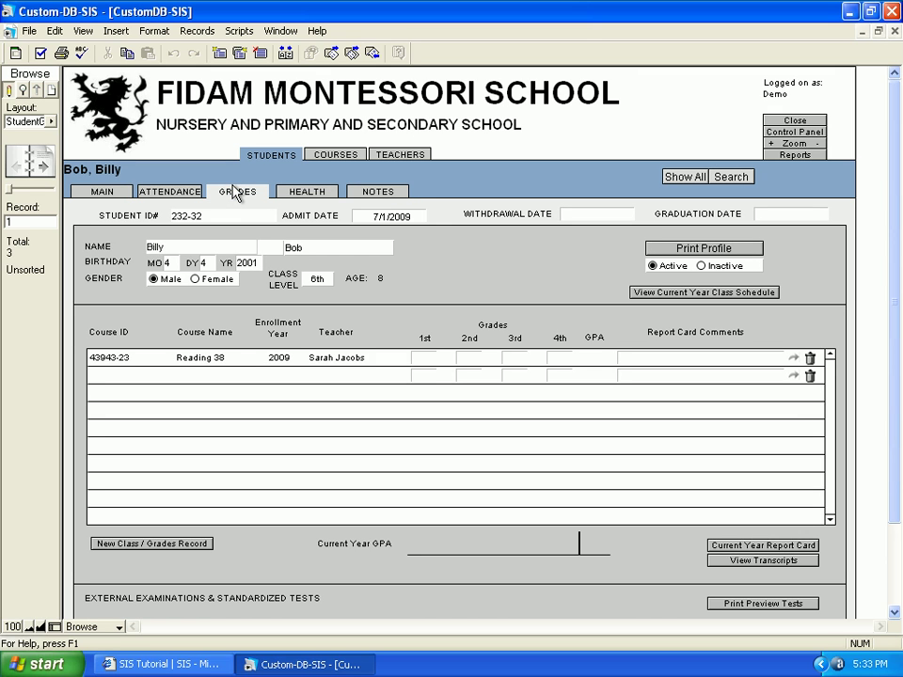